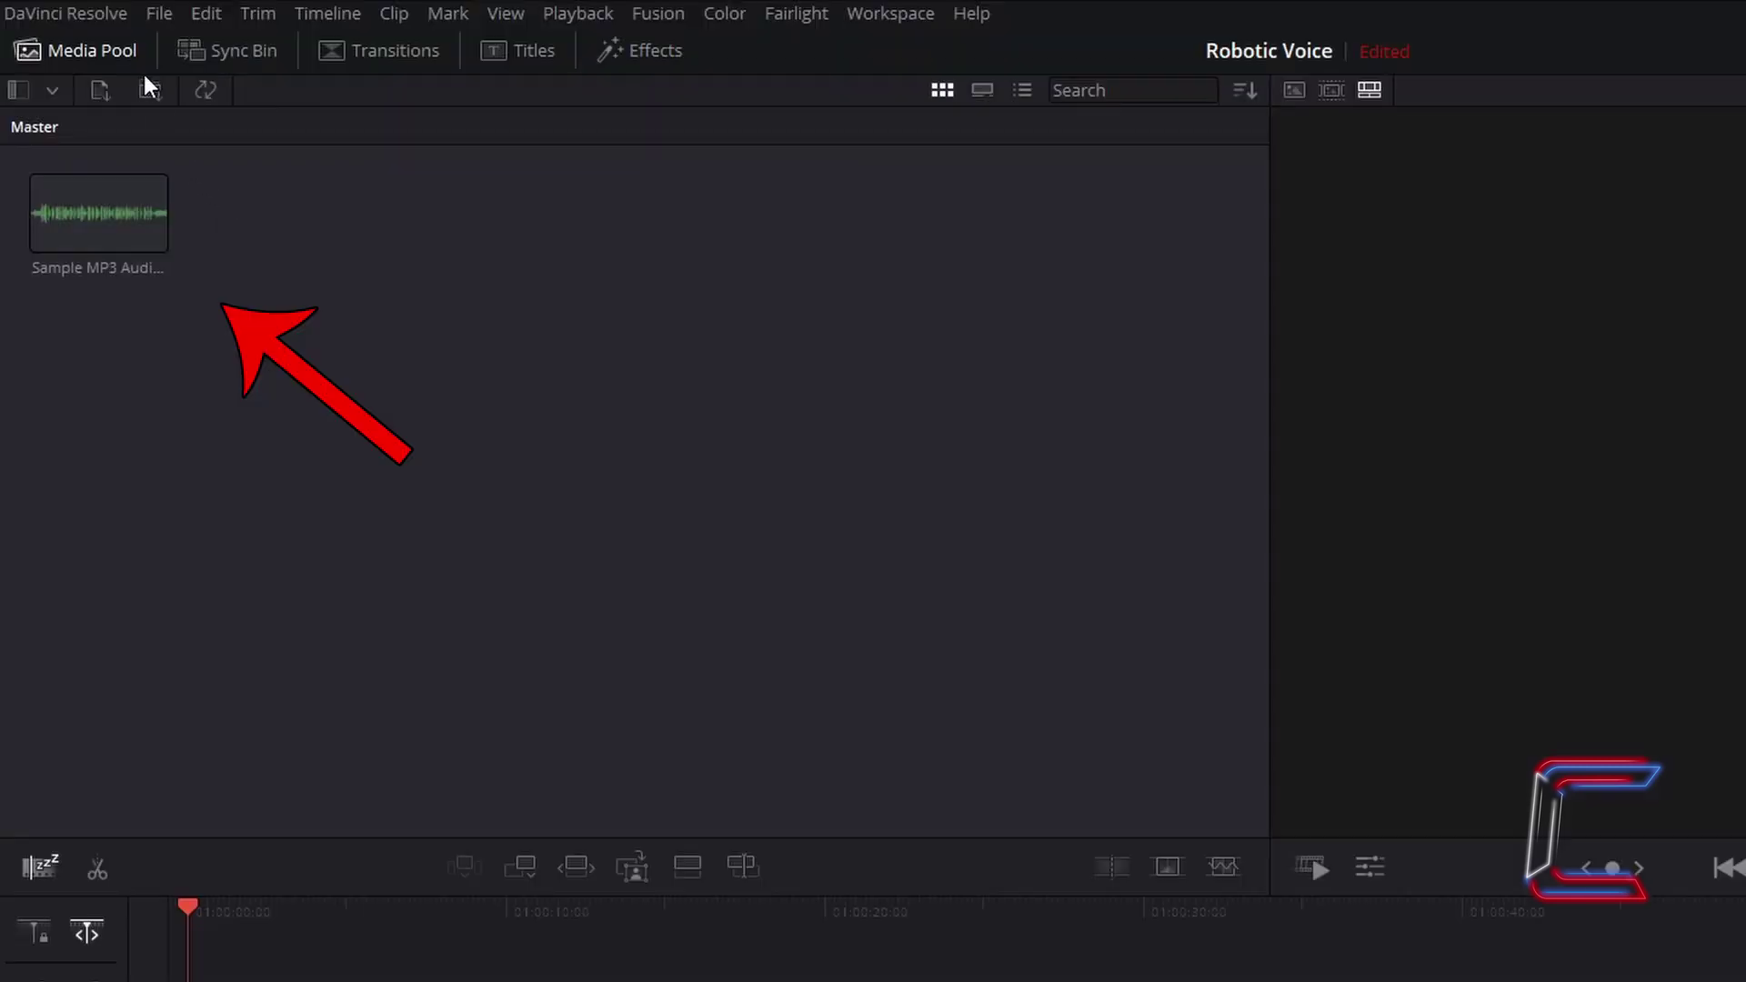
Append the Sample MP3 clip to the end of Timeline 1 and switch to the Fairlight page.
click(159, 233)
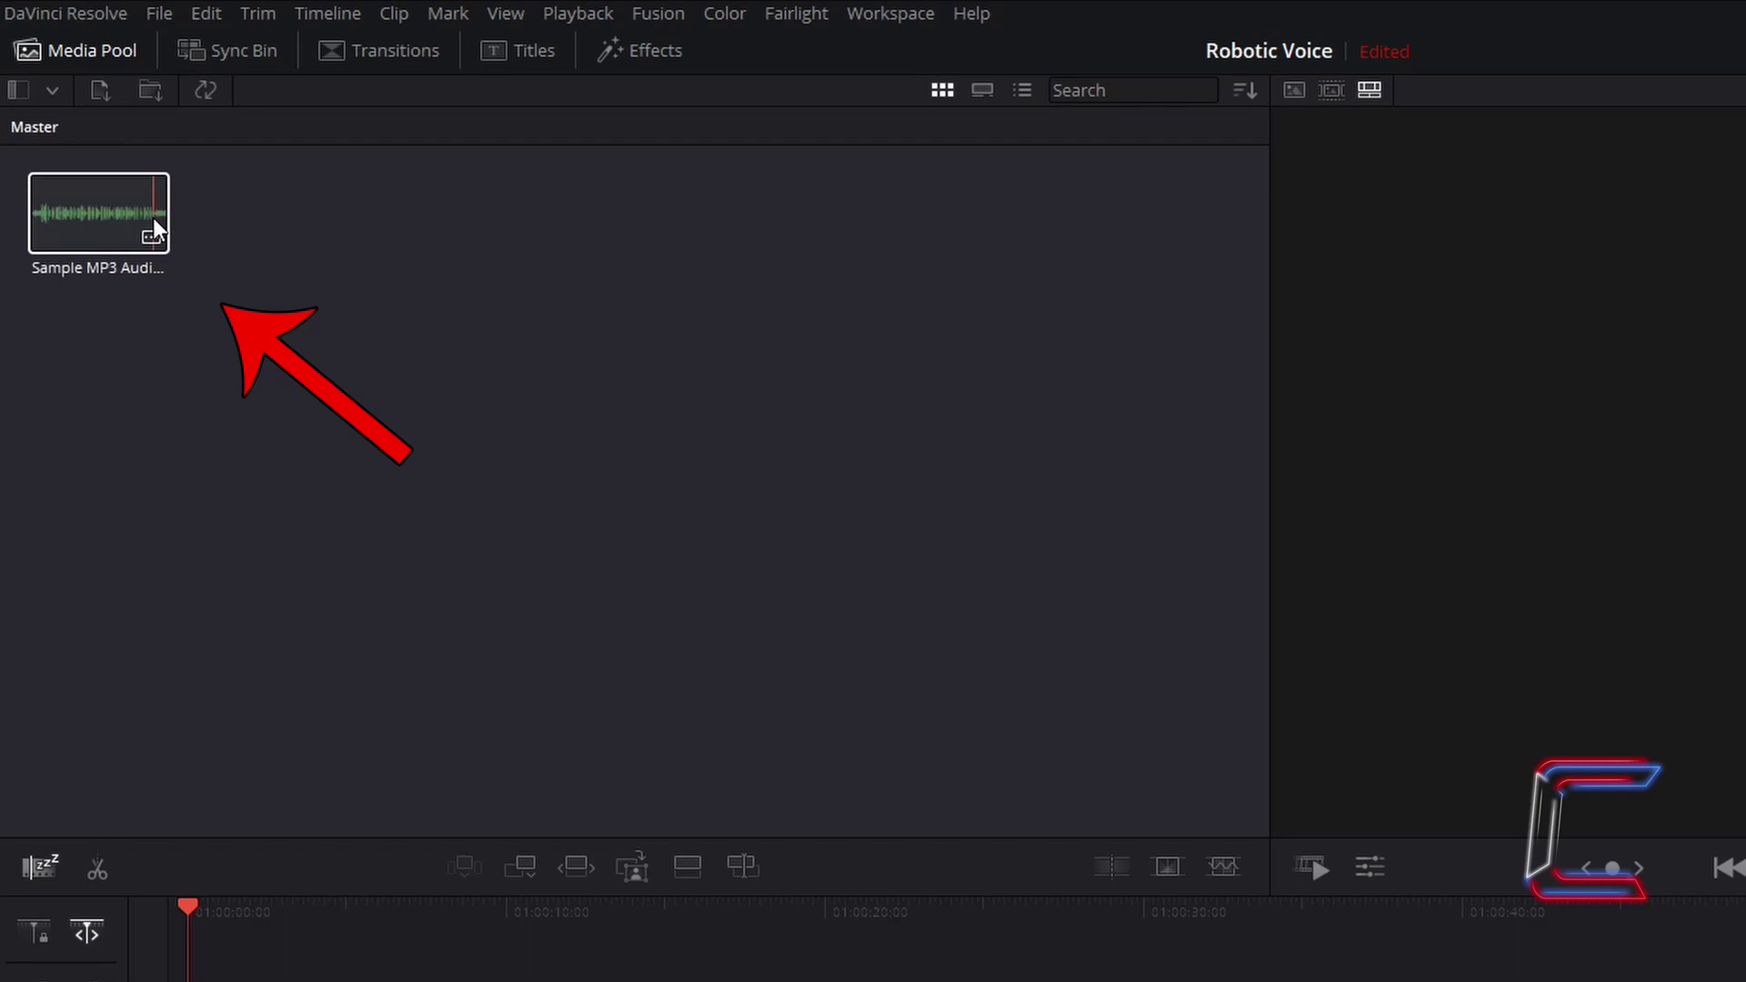
click(153, 218)
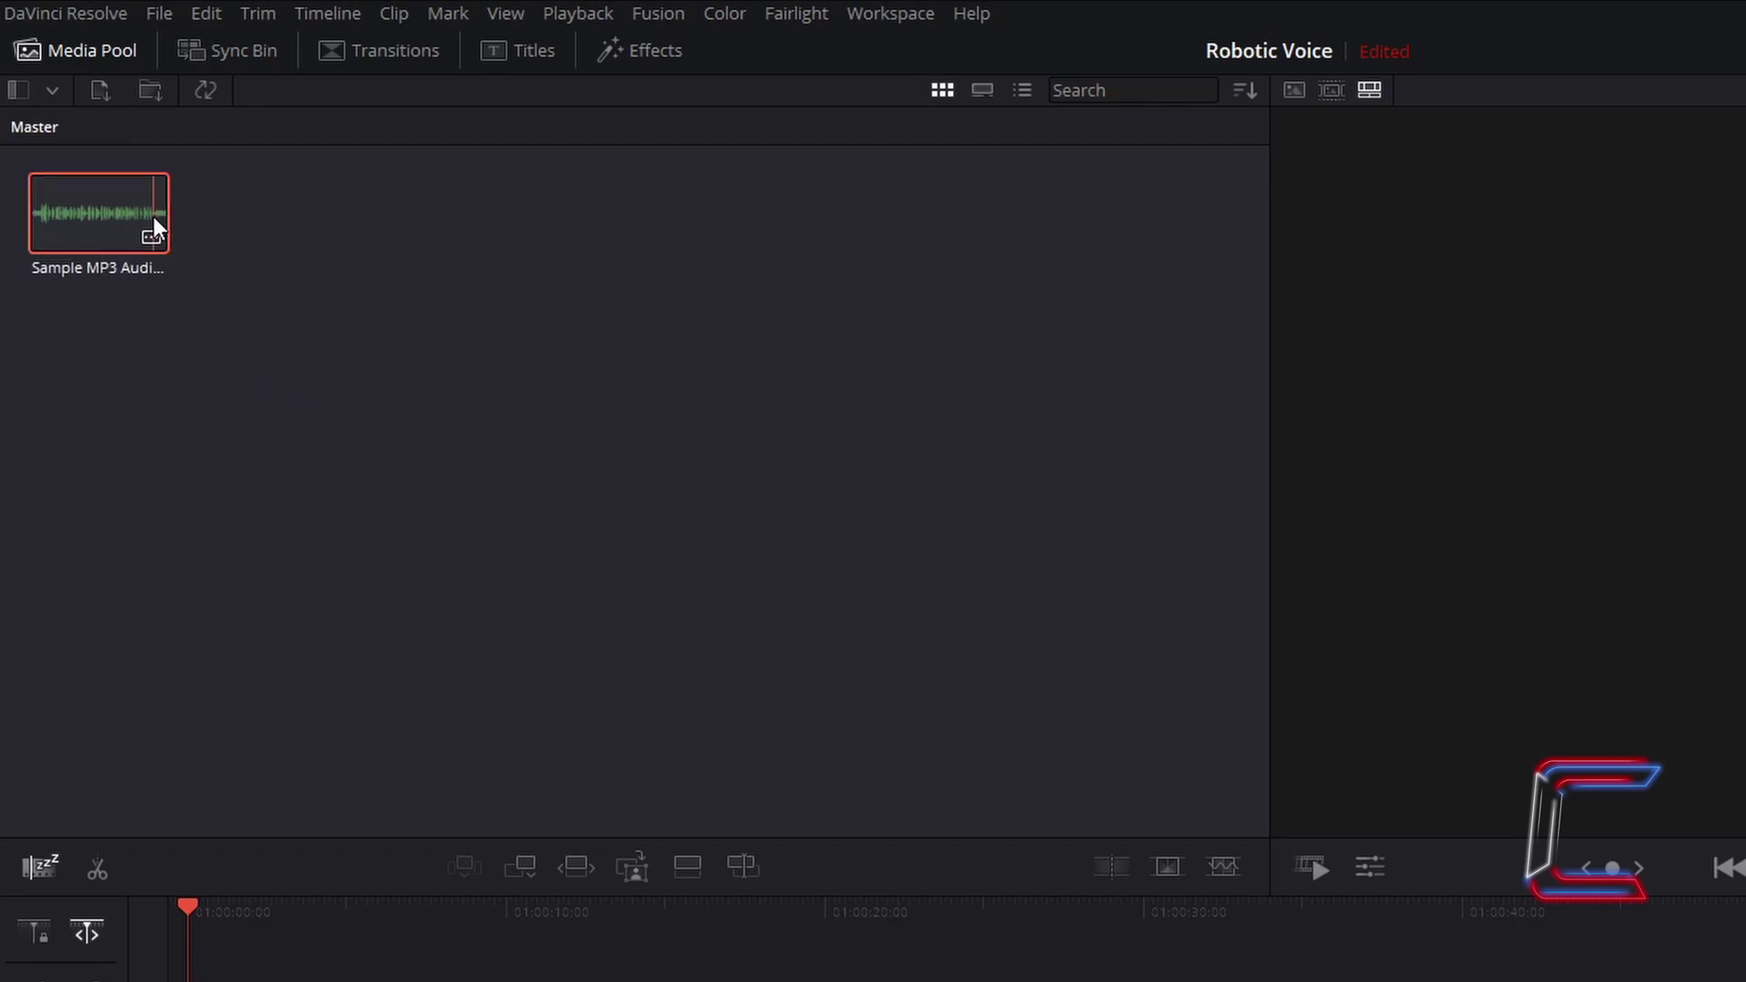
click(539, 851)
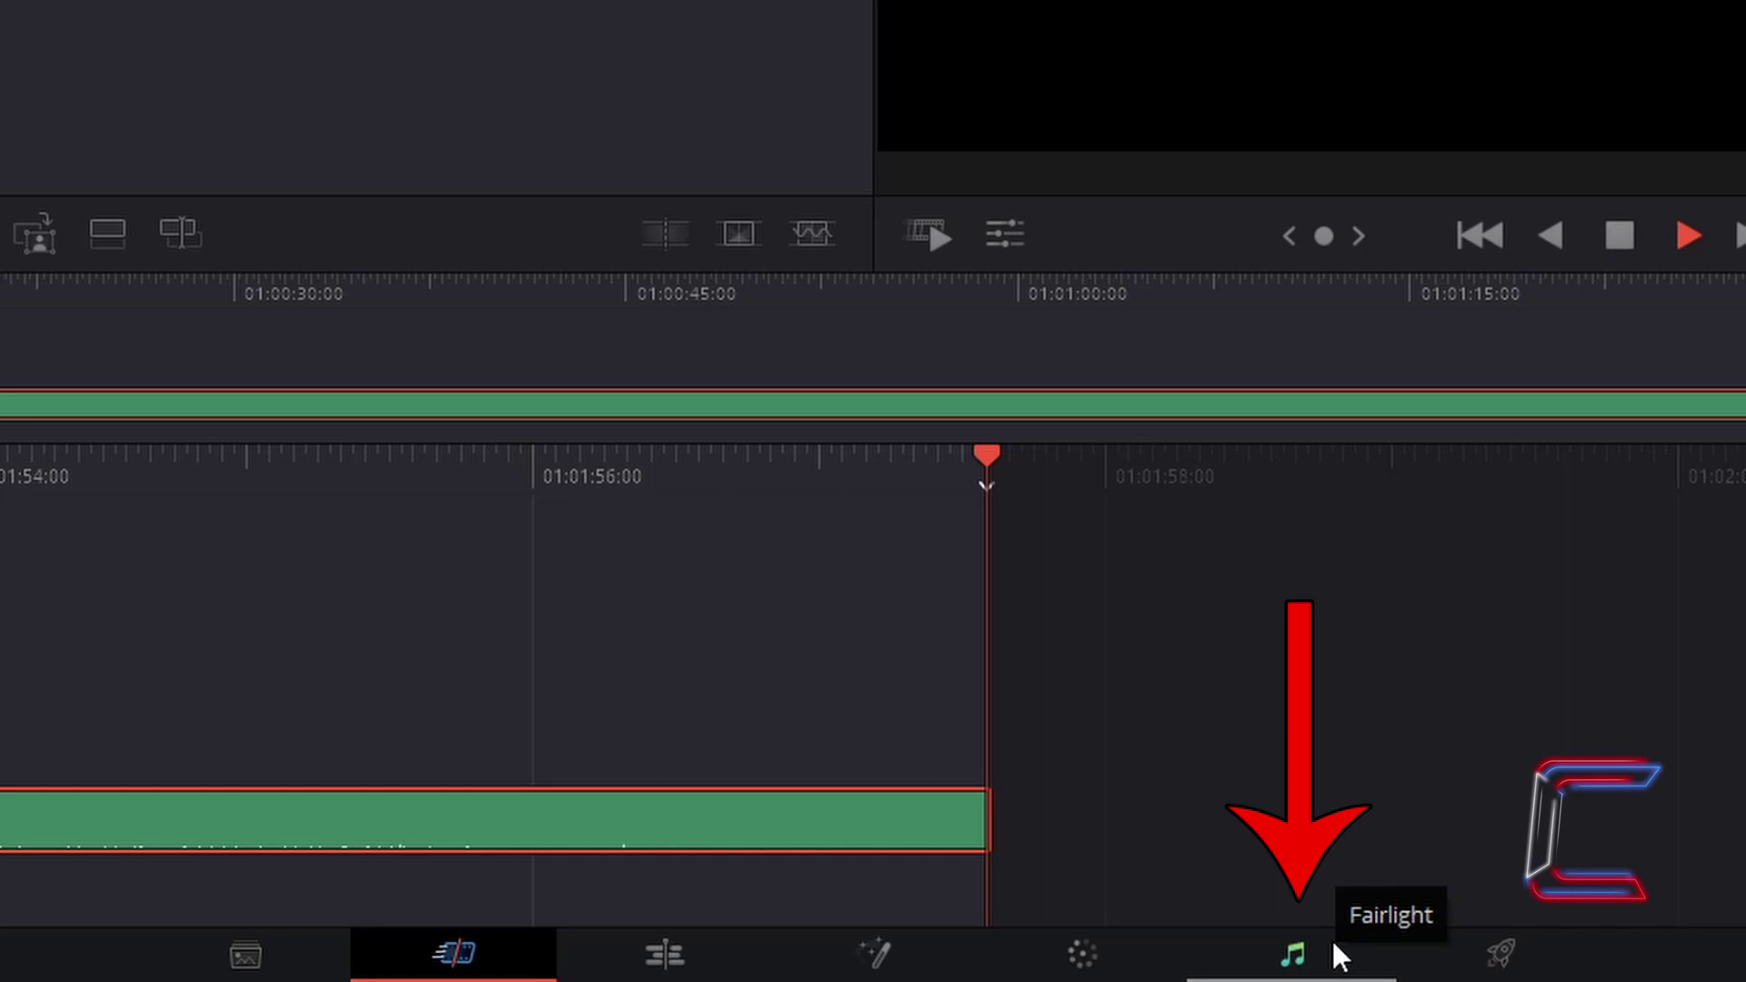
click(1333, 950)
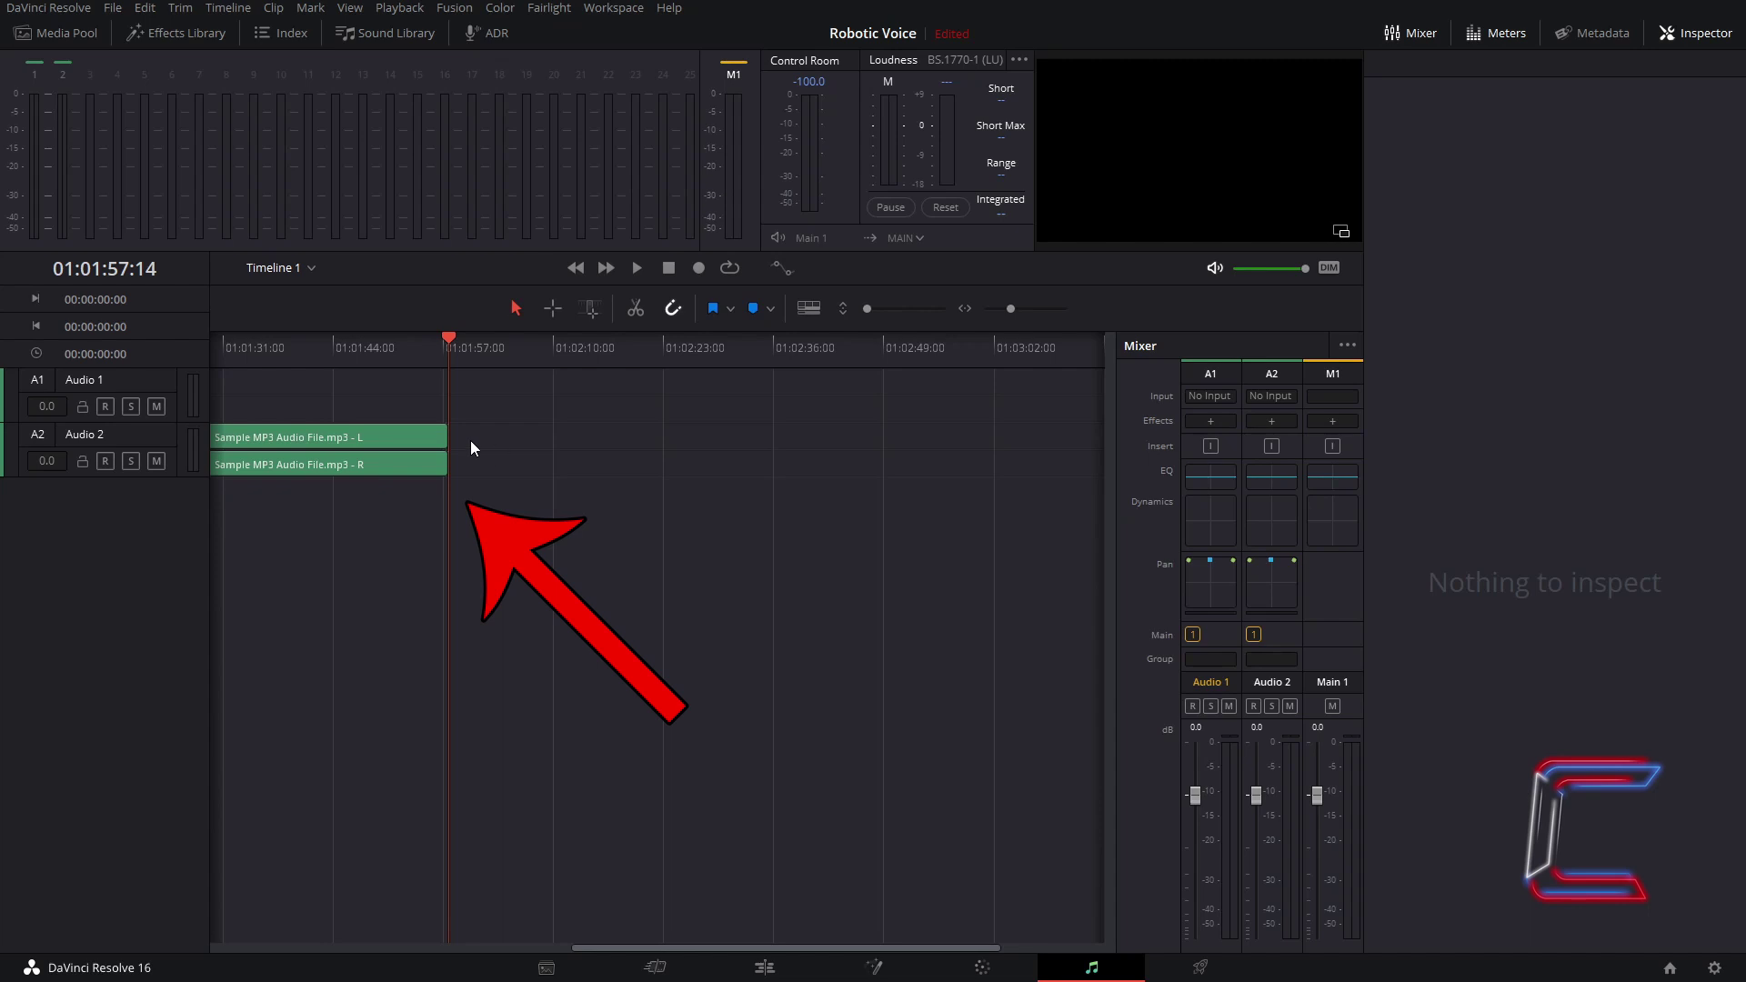
Select the voice clip and set its Inspector Clip Pitch to -3 semitones.
click(382, 443)
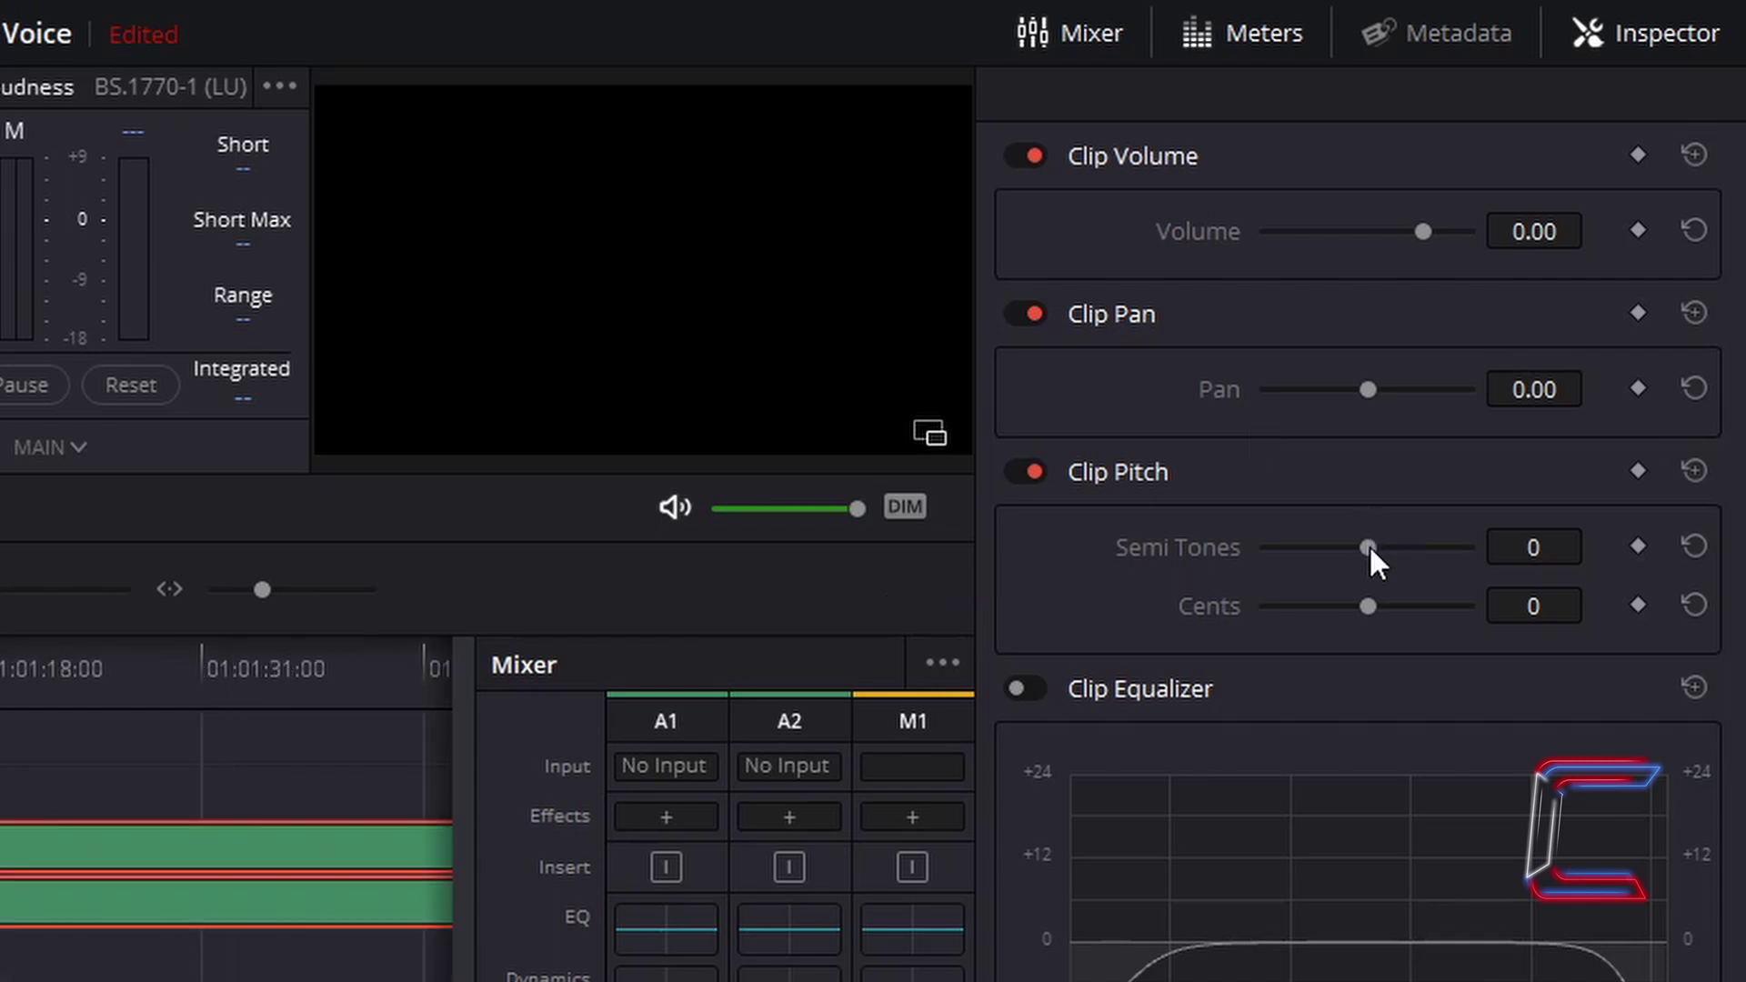
drag(1368, 546, 1354, 547)
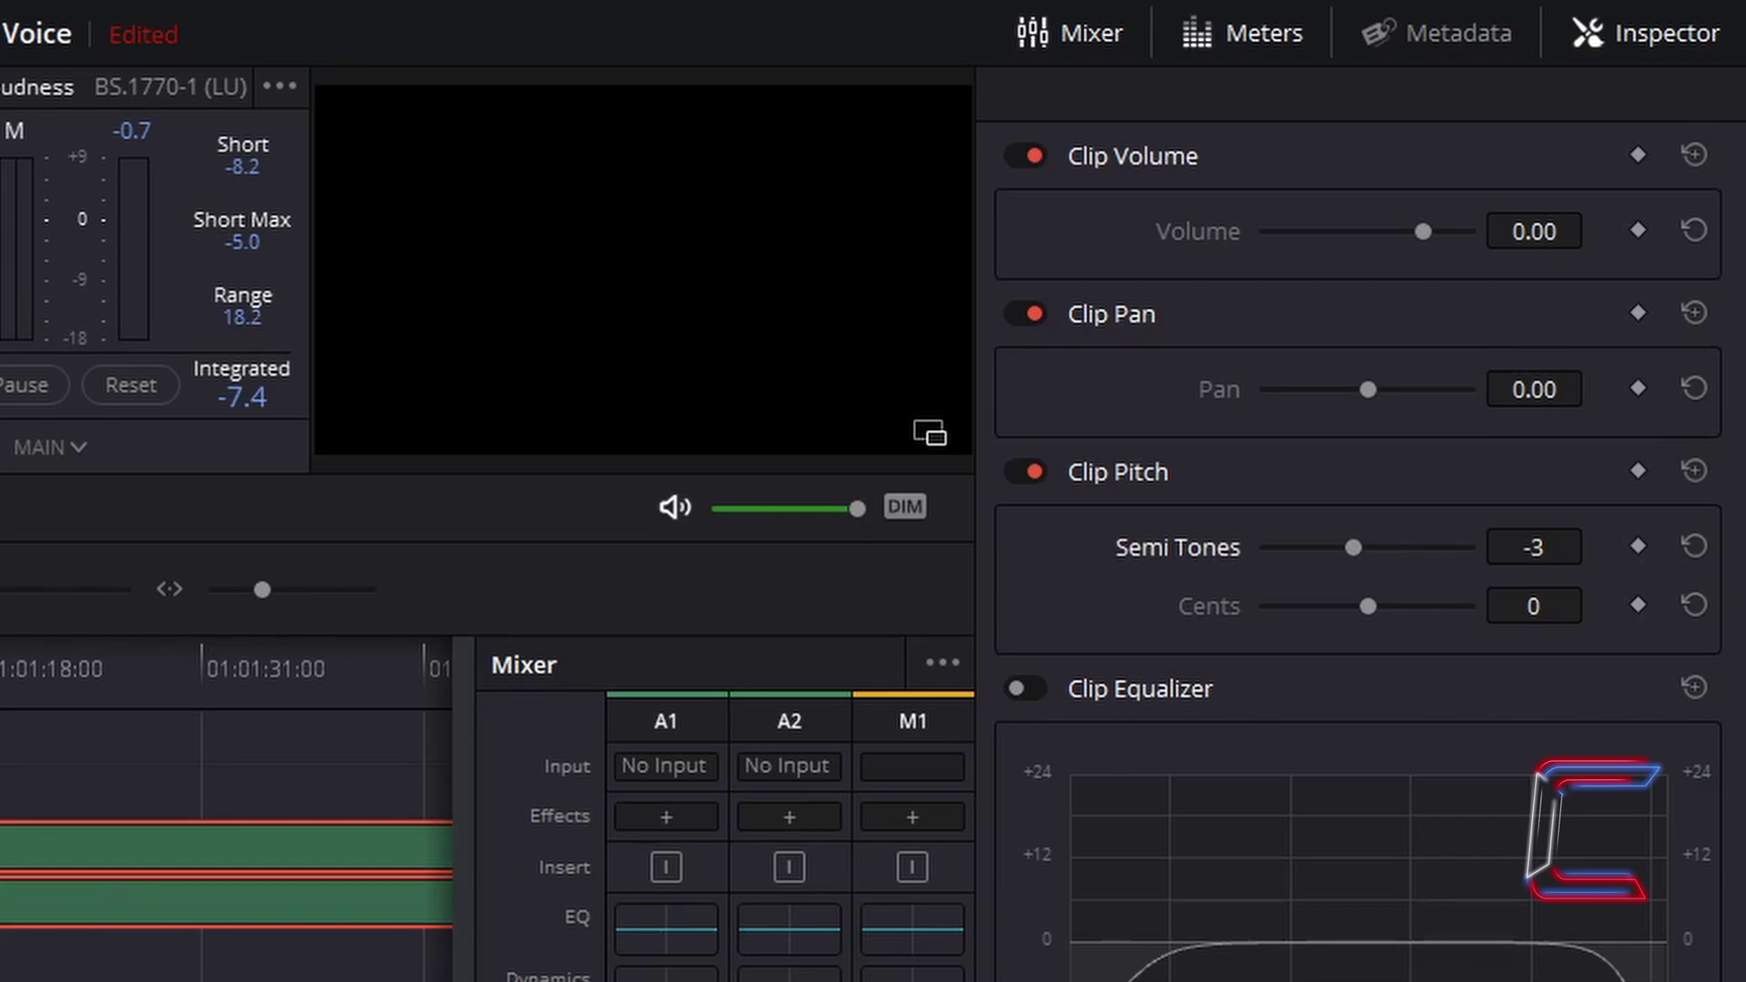
drag(1353, 547, 1383, 556)
drag(1367, 548, 1397, 548)
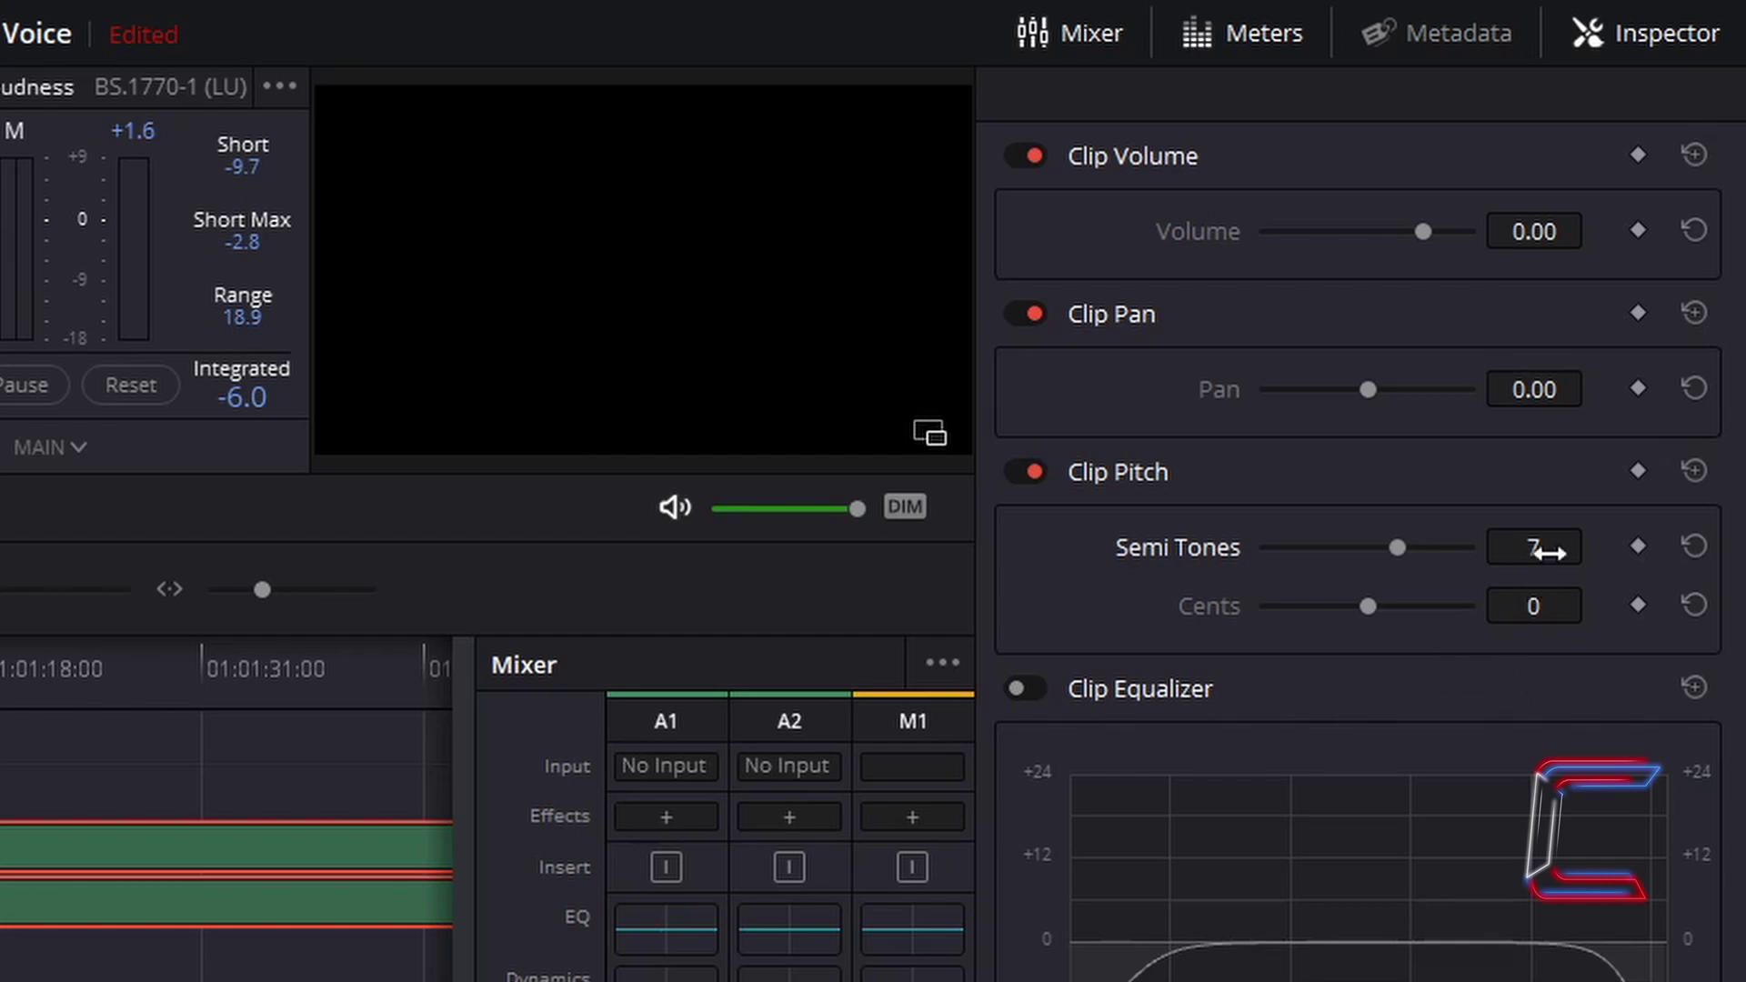
click(1546, 548)
key(BackSpace)
text(-3)
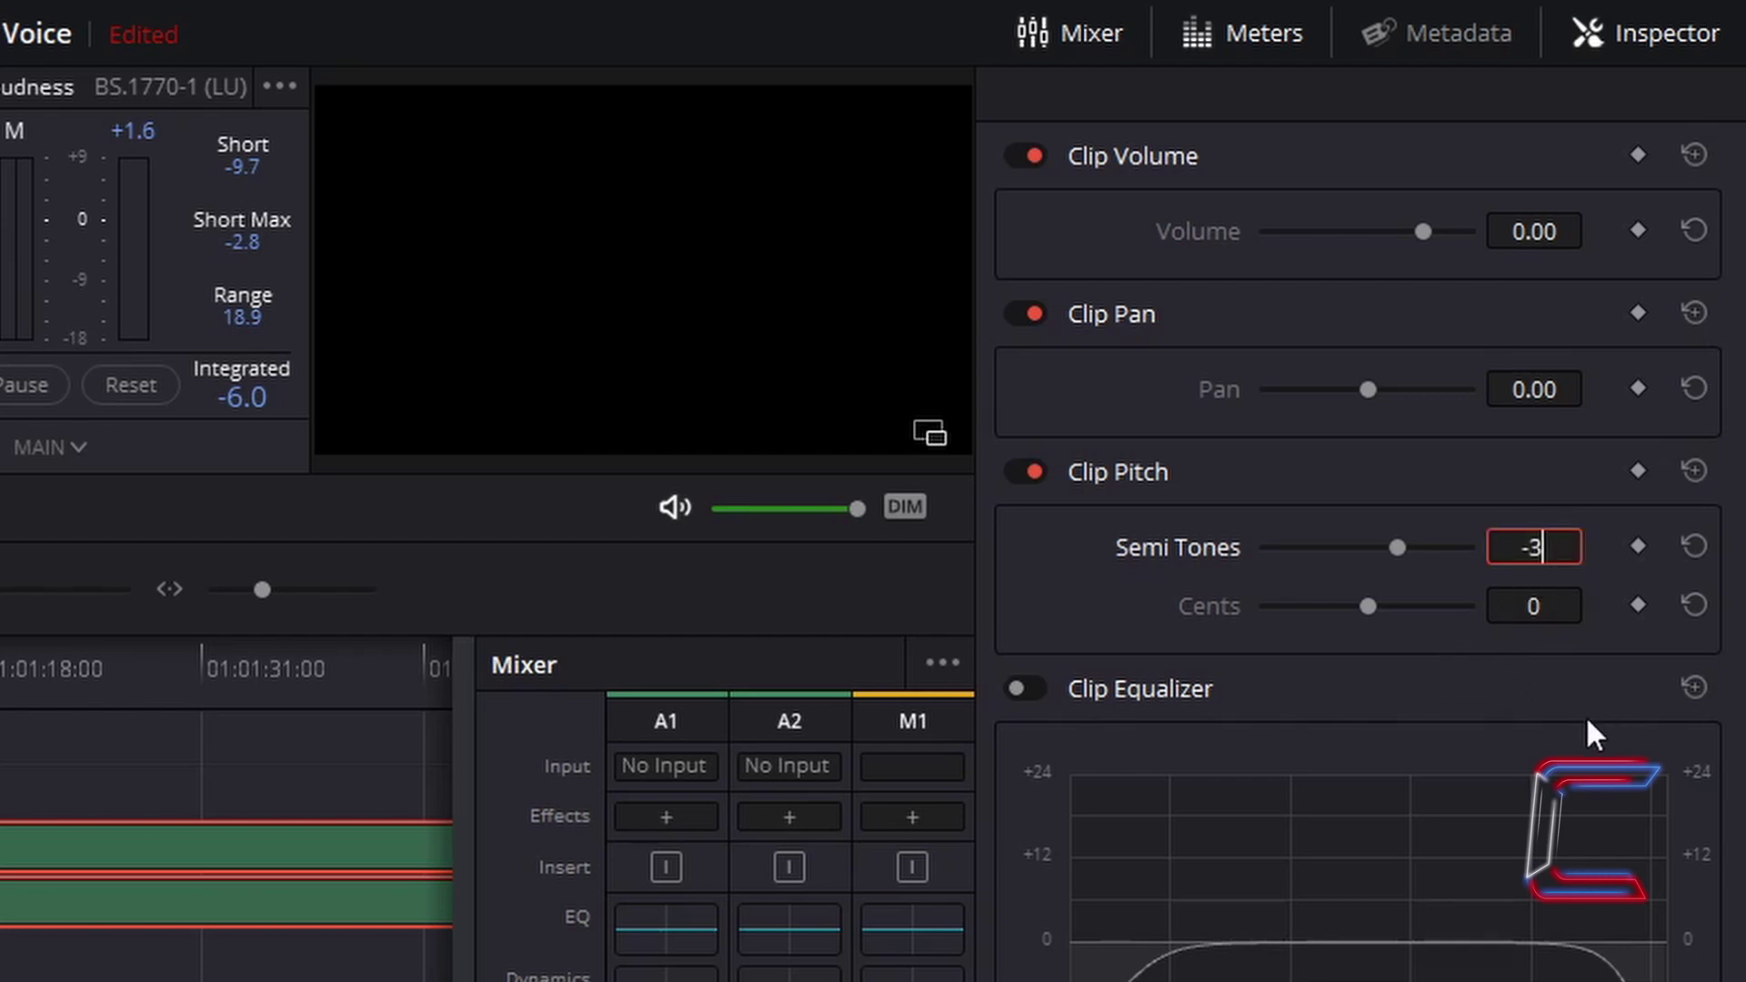
key(Return)
Set the clip's Clip Pitch cents to -15, keeping semitones at -3.
mouse_move(1370, 611)
mouse_down()
mouse_move(1349, 616)
mouse_move(1348, 672)
mouse_up()
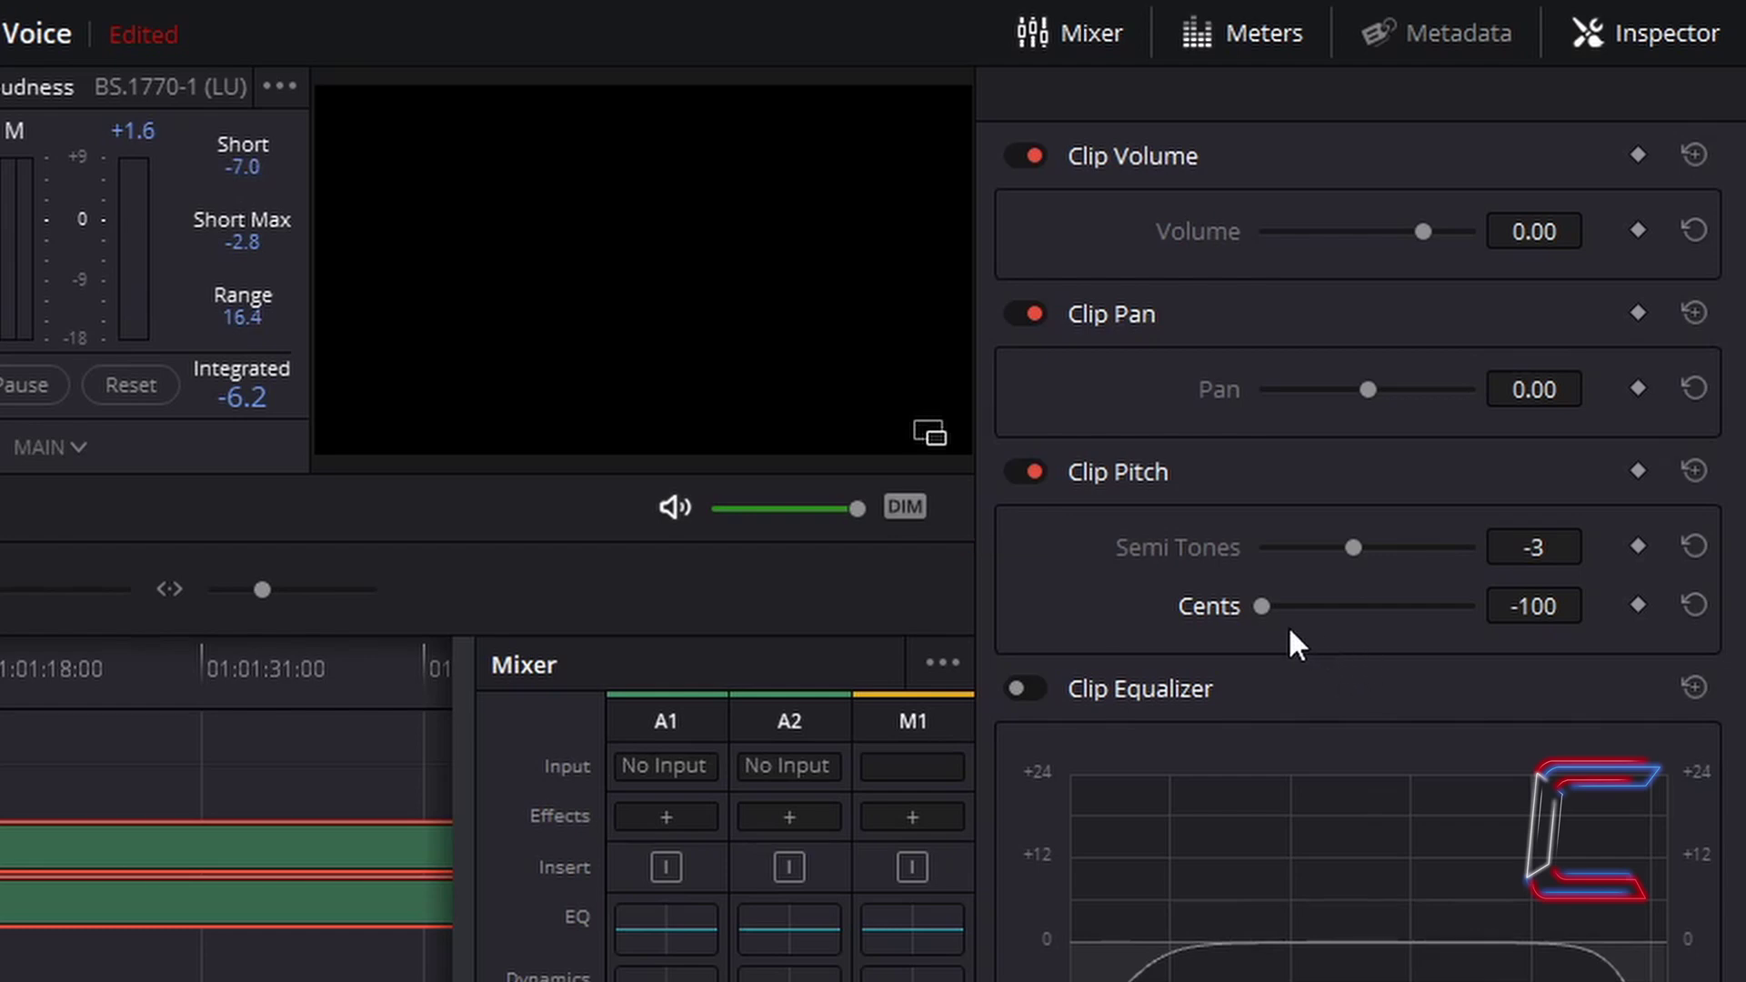
drag(1268, 608, 1510, 641)
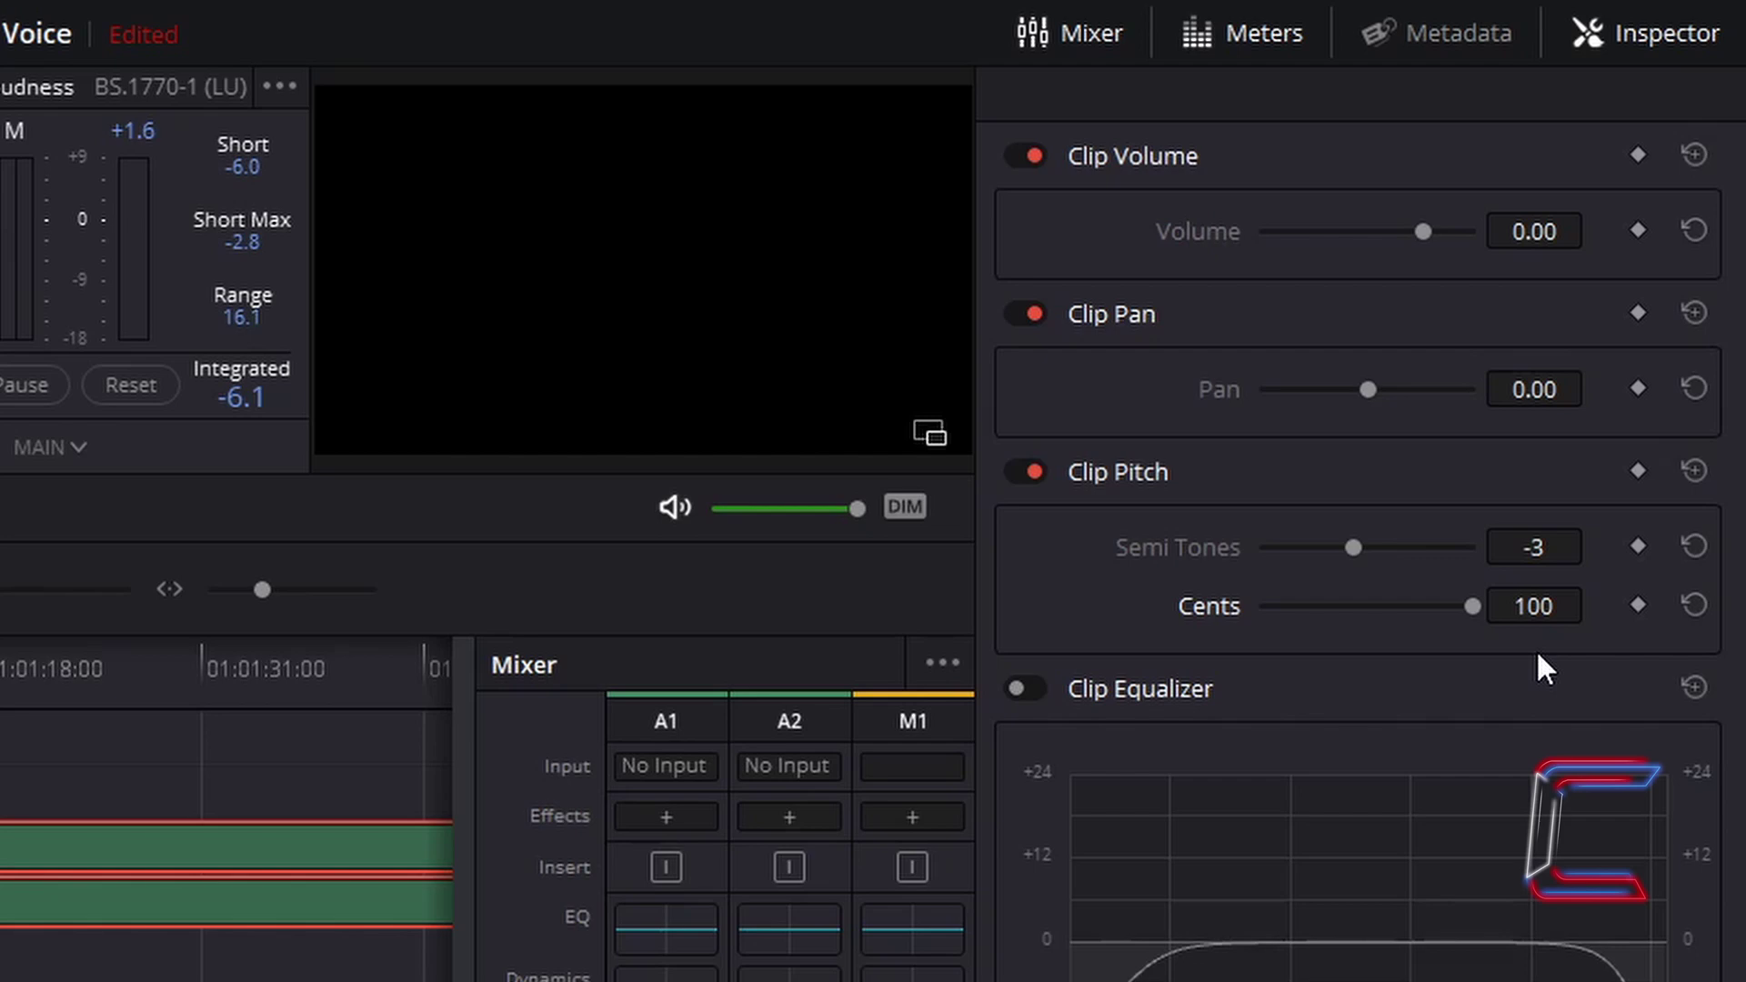
click(1552, 604)
text(-15)
key(Return)
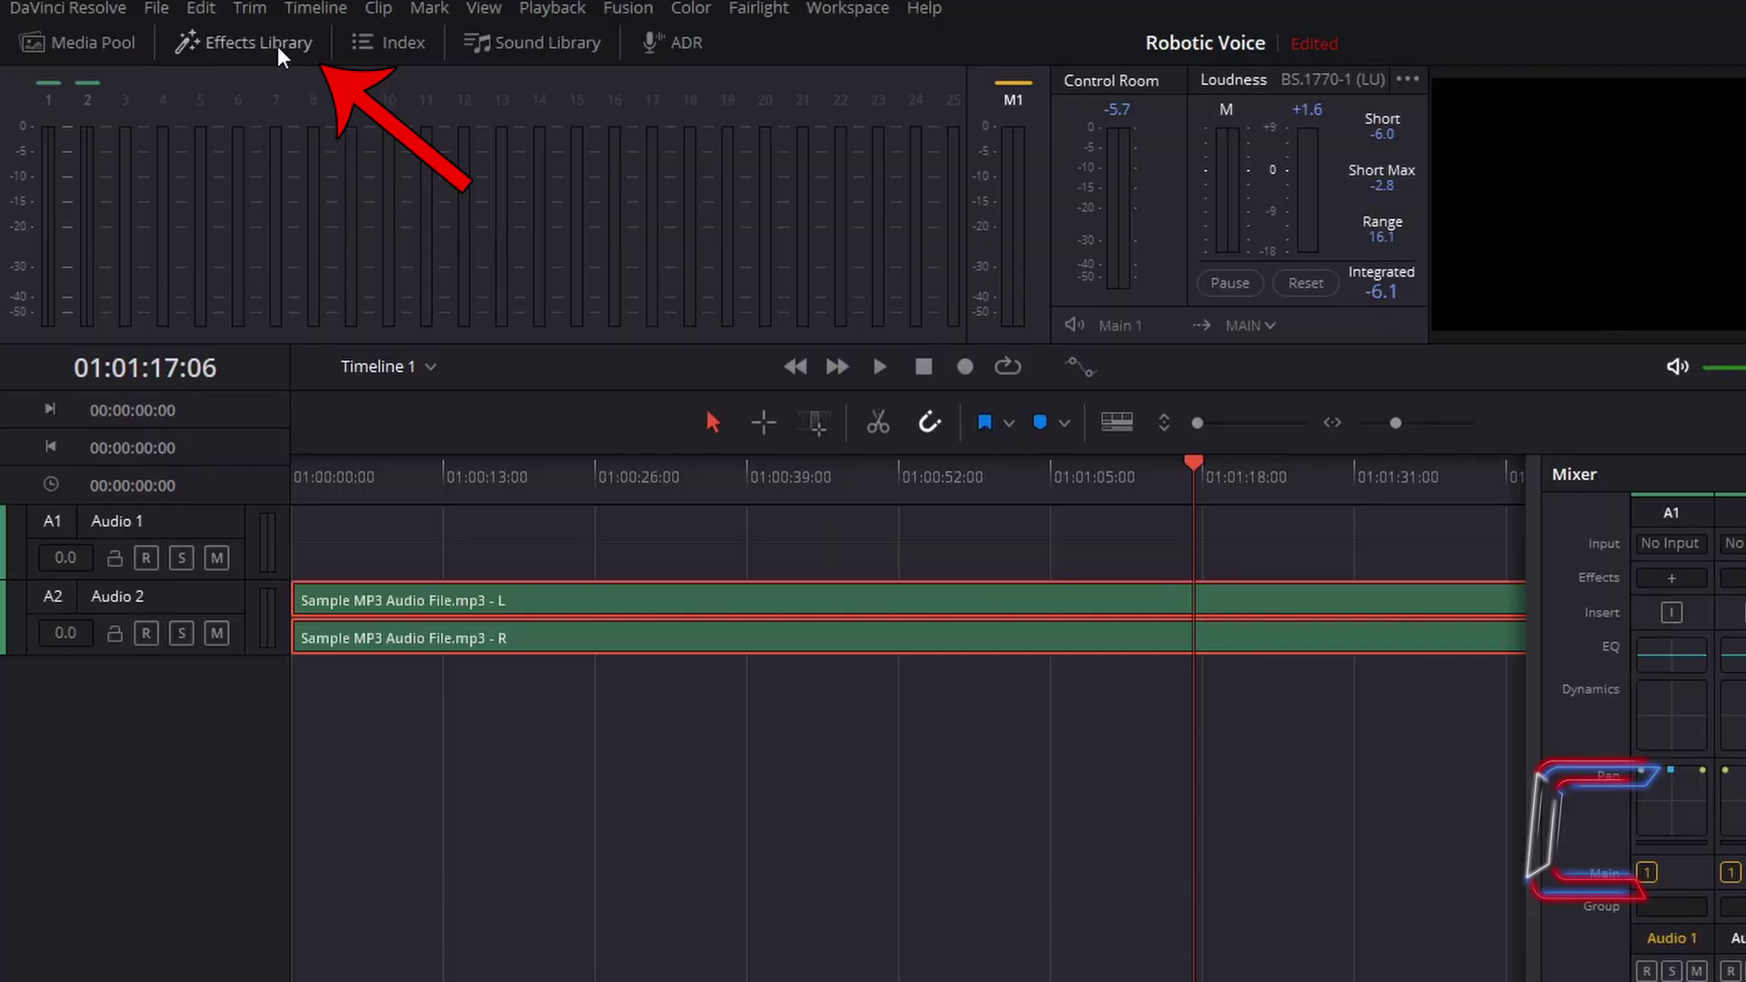
Drag the FairlightFX Pitch effect from the Effects Library onto the Sample MP3 clip.
click(276, 45)
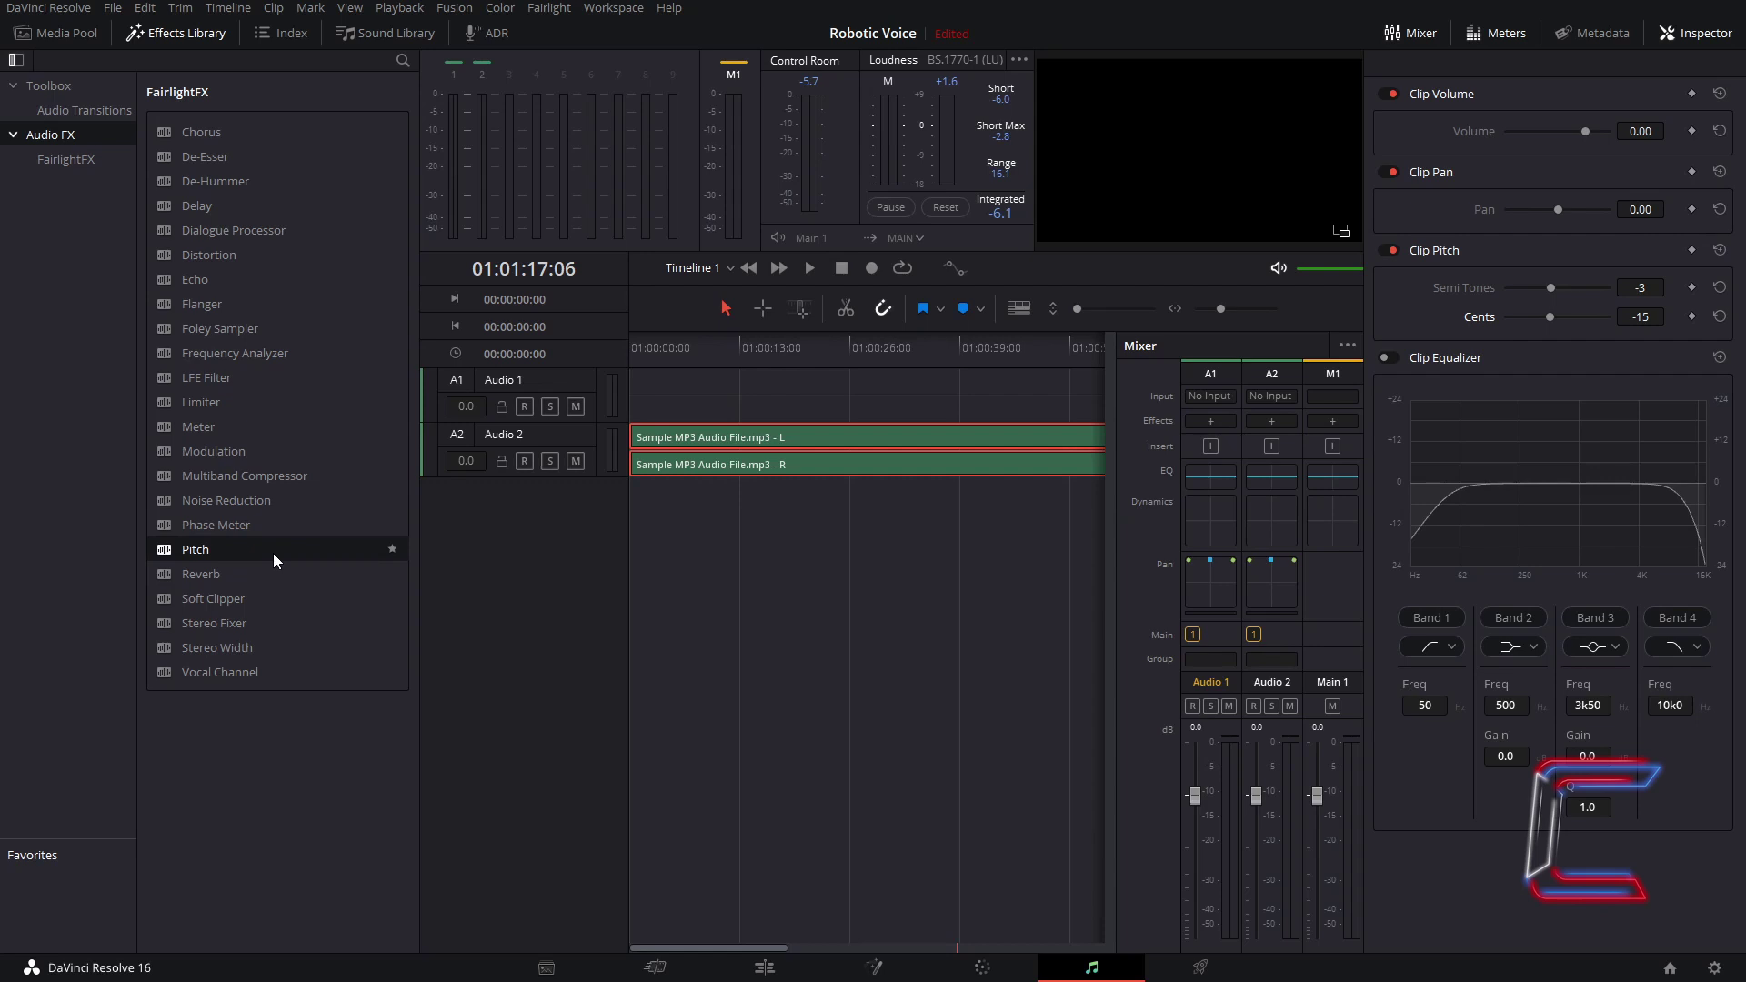
drag(274, 551, 887, 429)
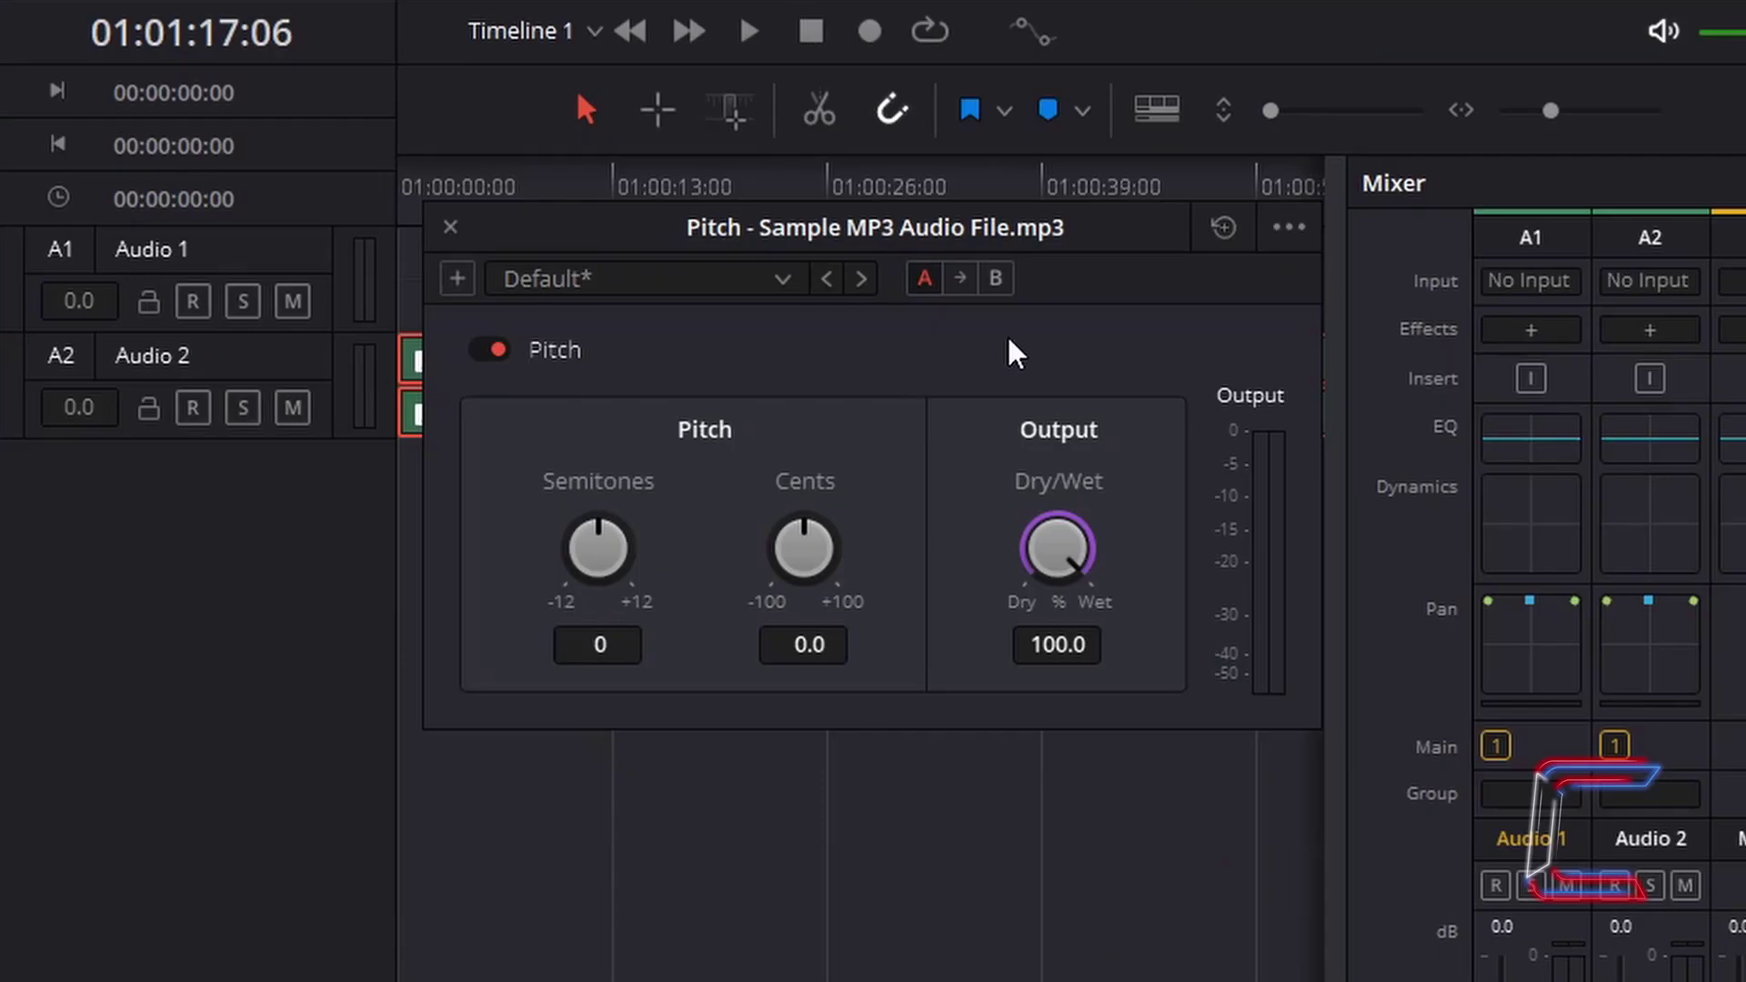
Preview near 01:00:23 and set the Pitch effect's Semitones to +5.
click(771, 172)
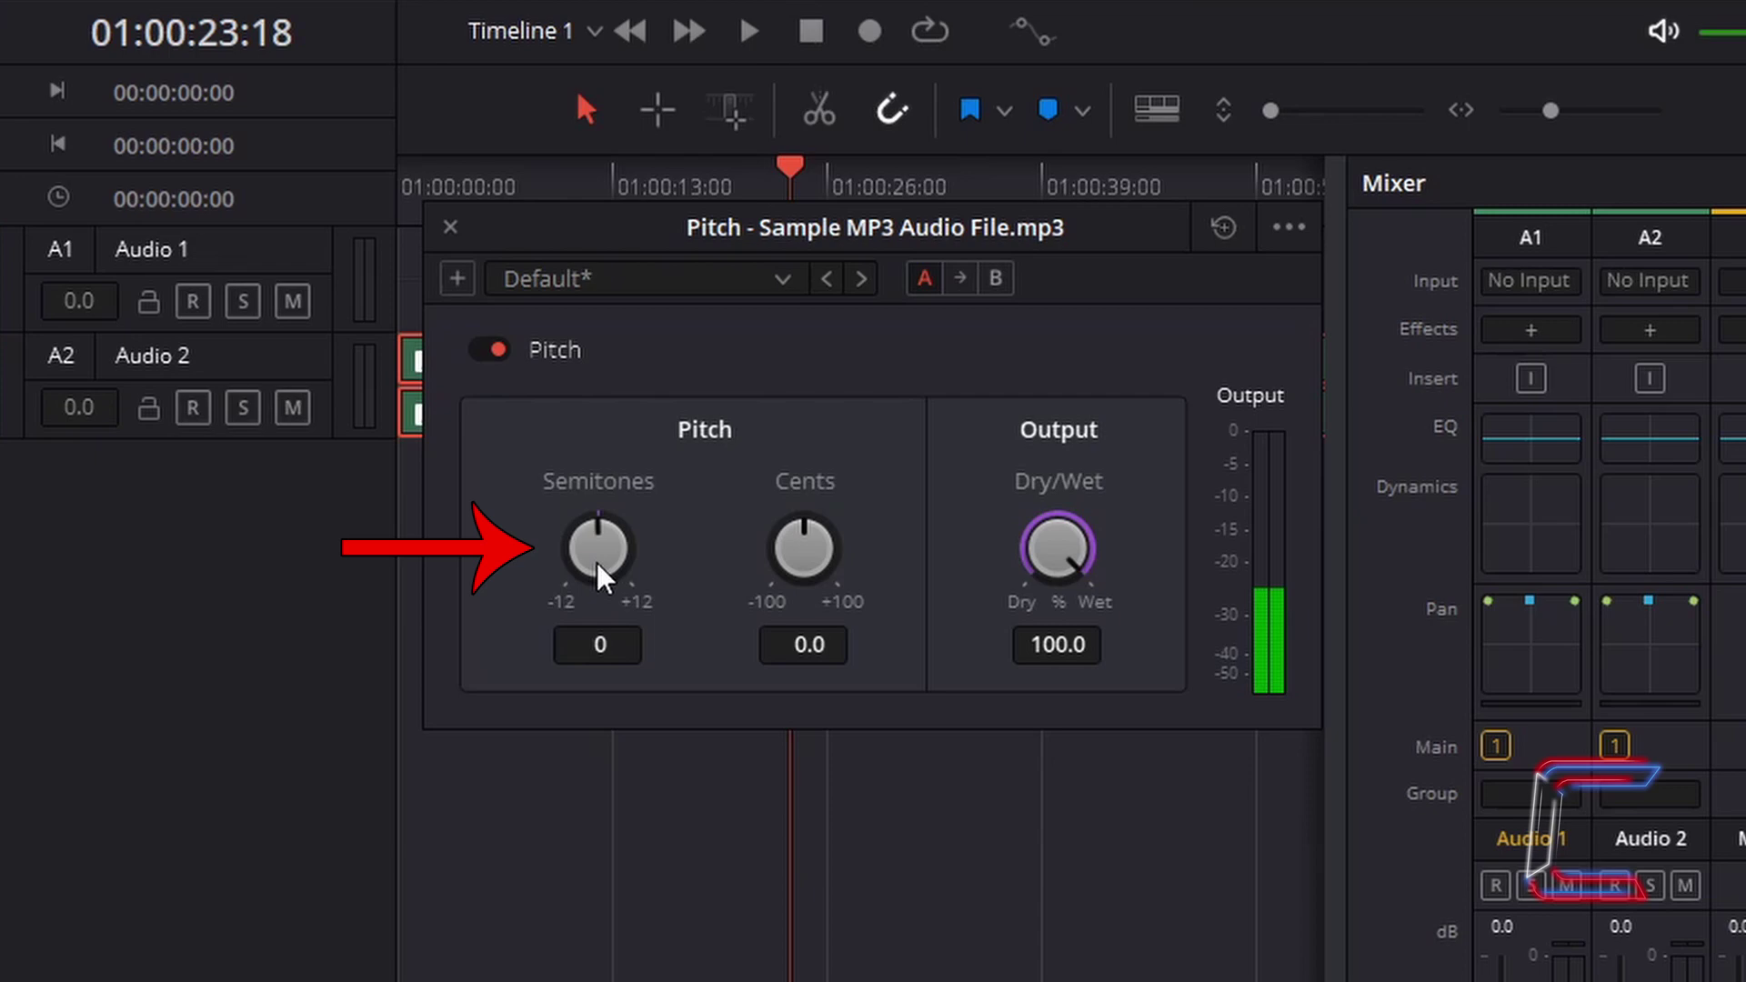
drag(600, 577, 825, 408)
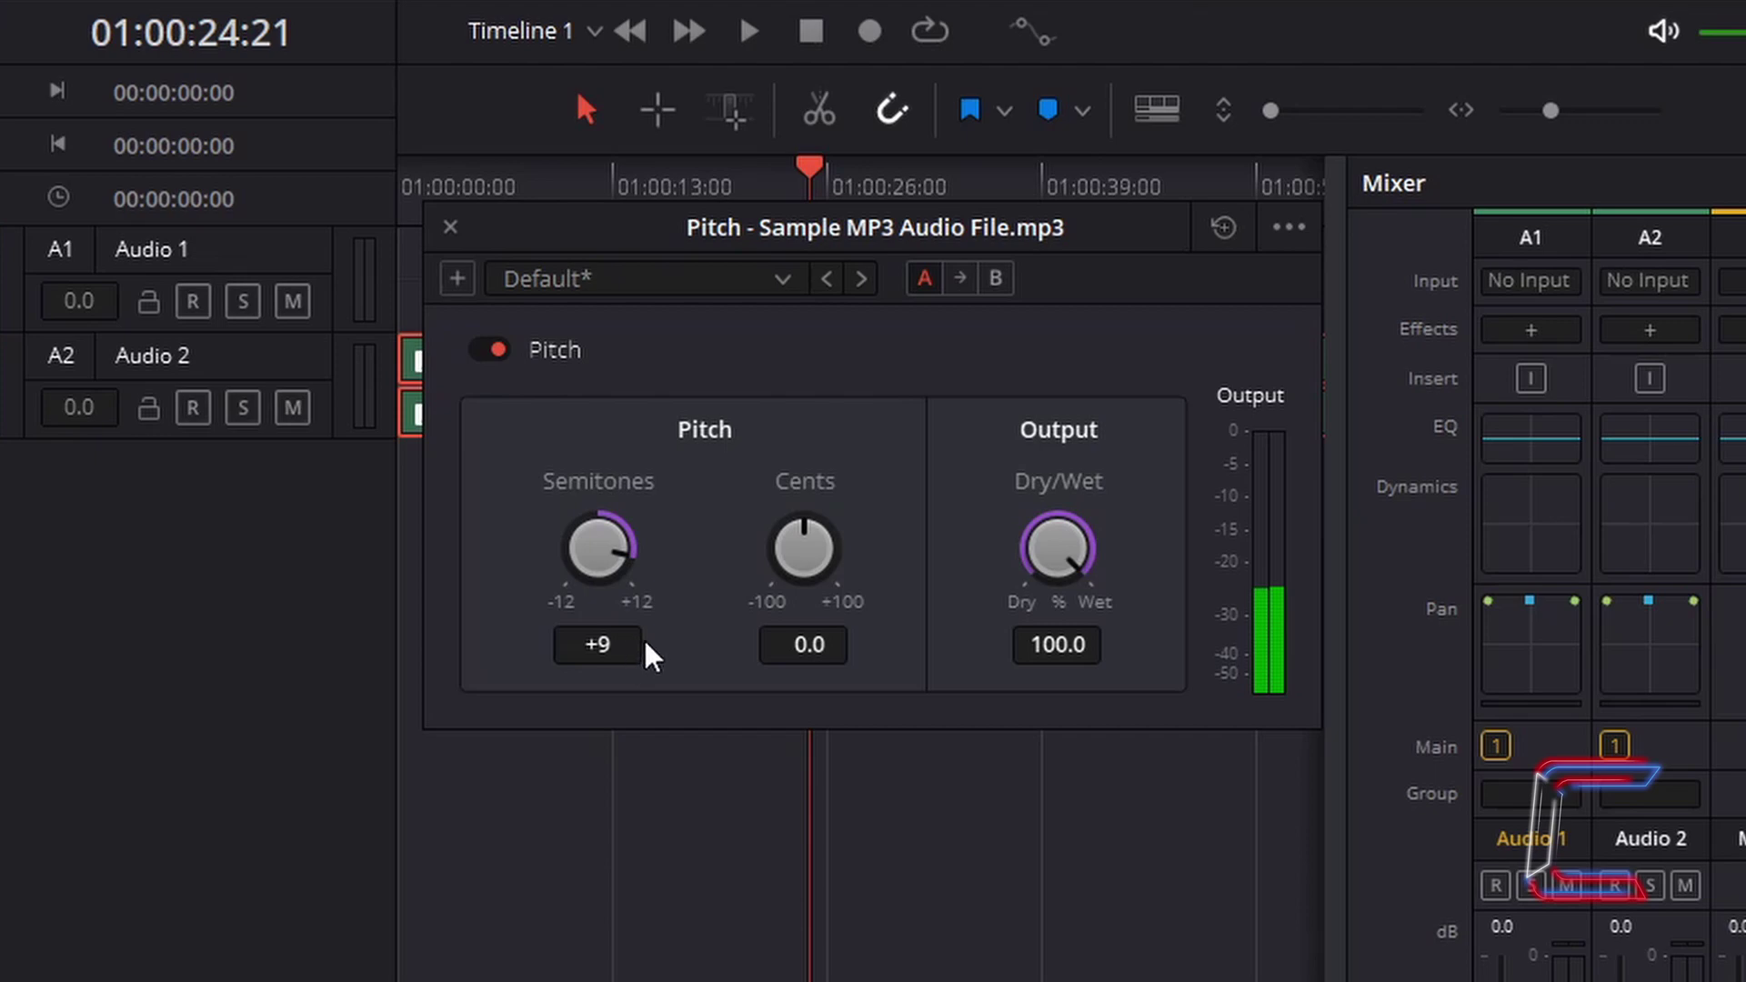
double_click(596, 644)
text(+5)
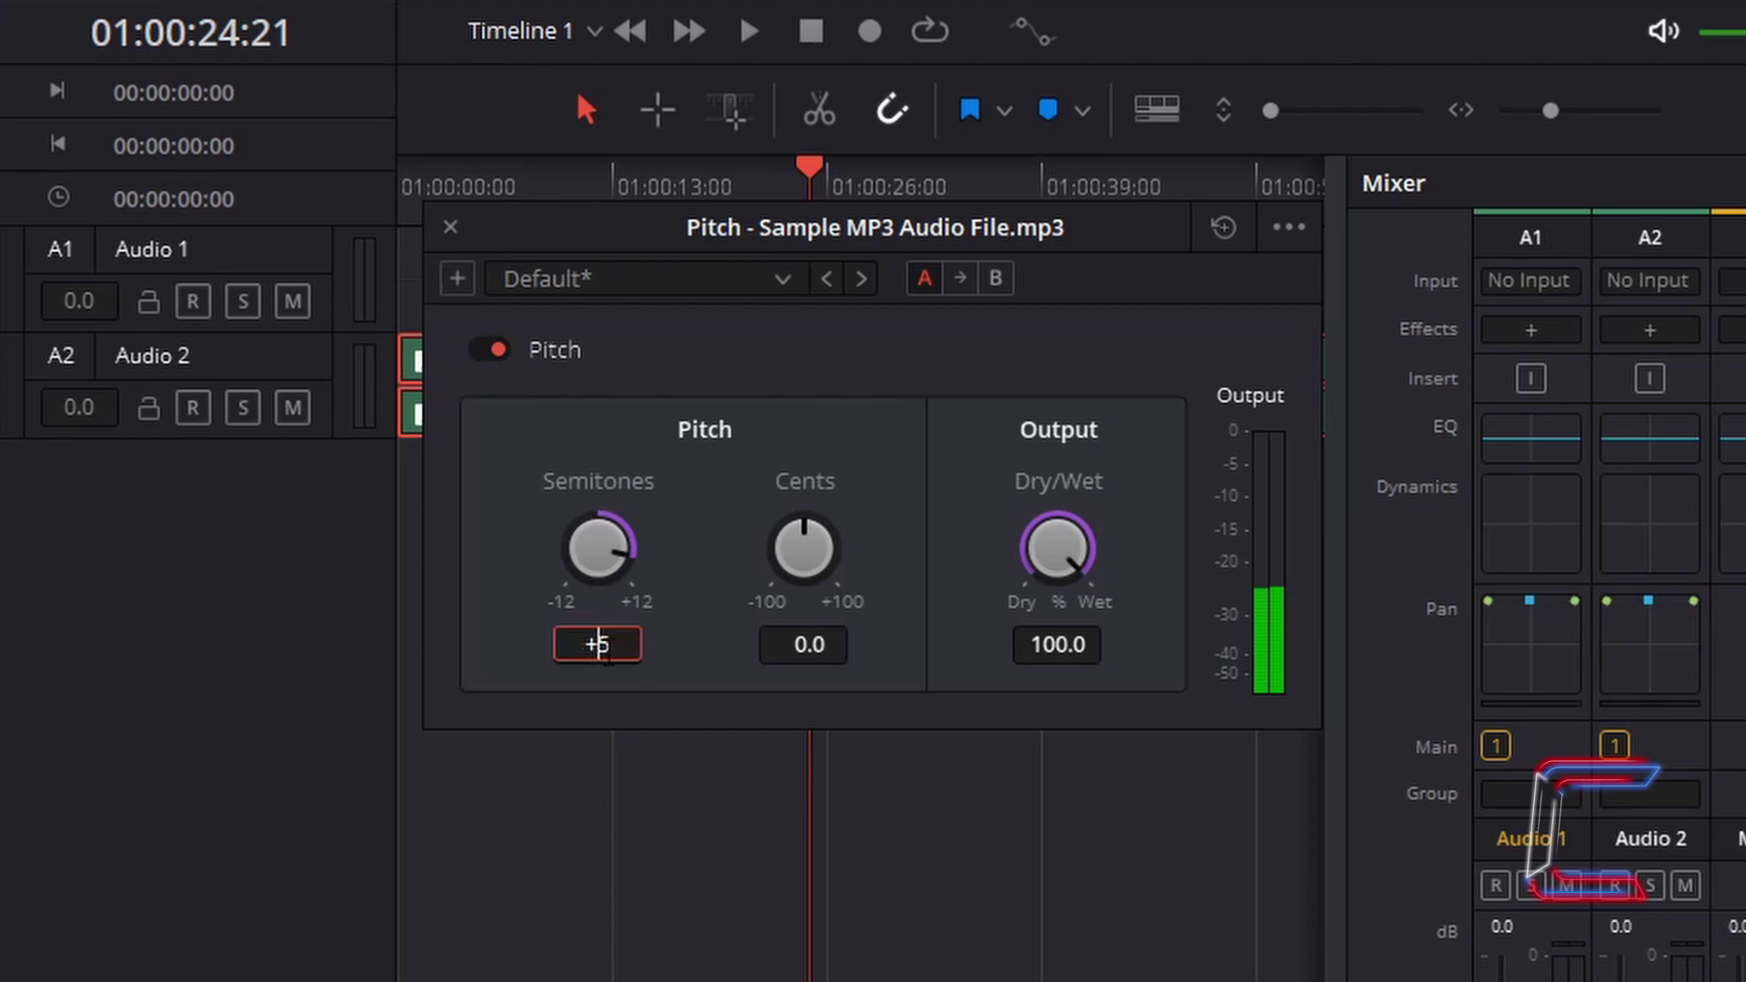
key(Return)
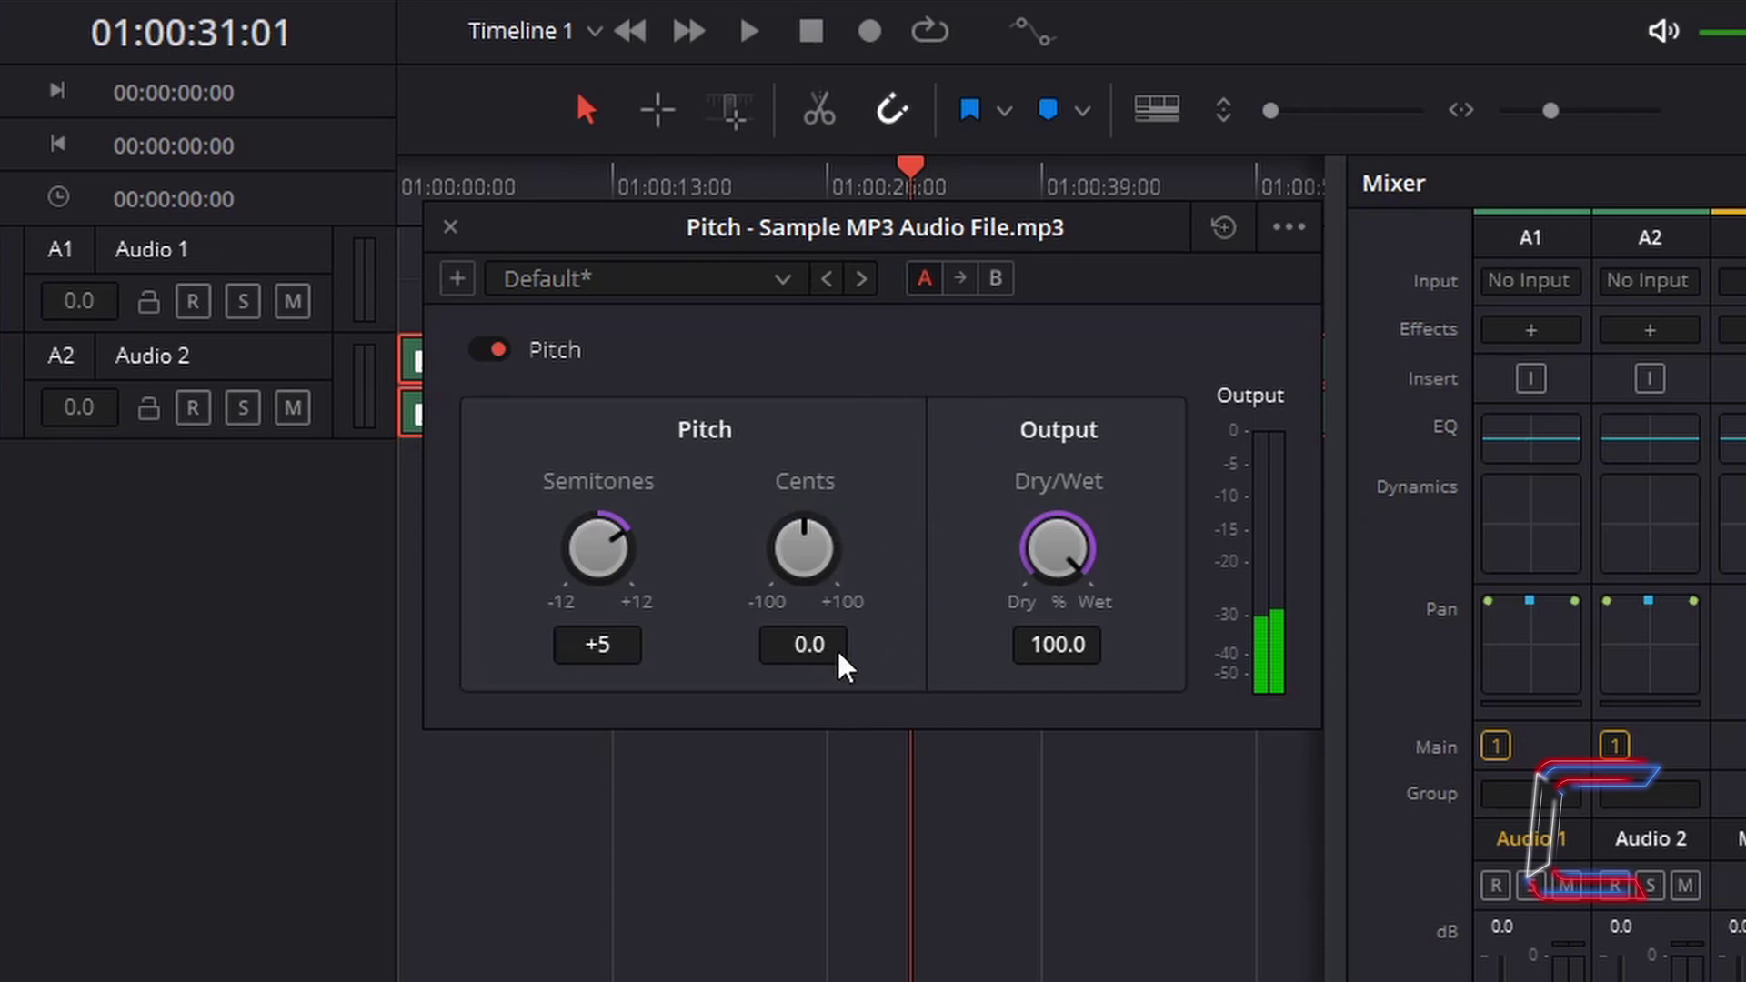
Set the Pitch effect's cents to +100 and its Dry/Wet mix to 44.
double_click(803, 644)
text(100)
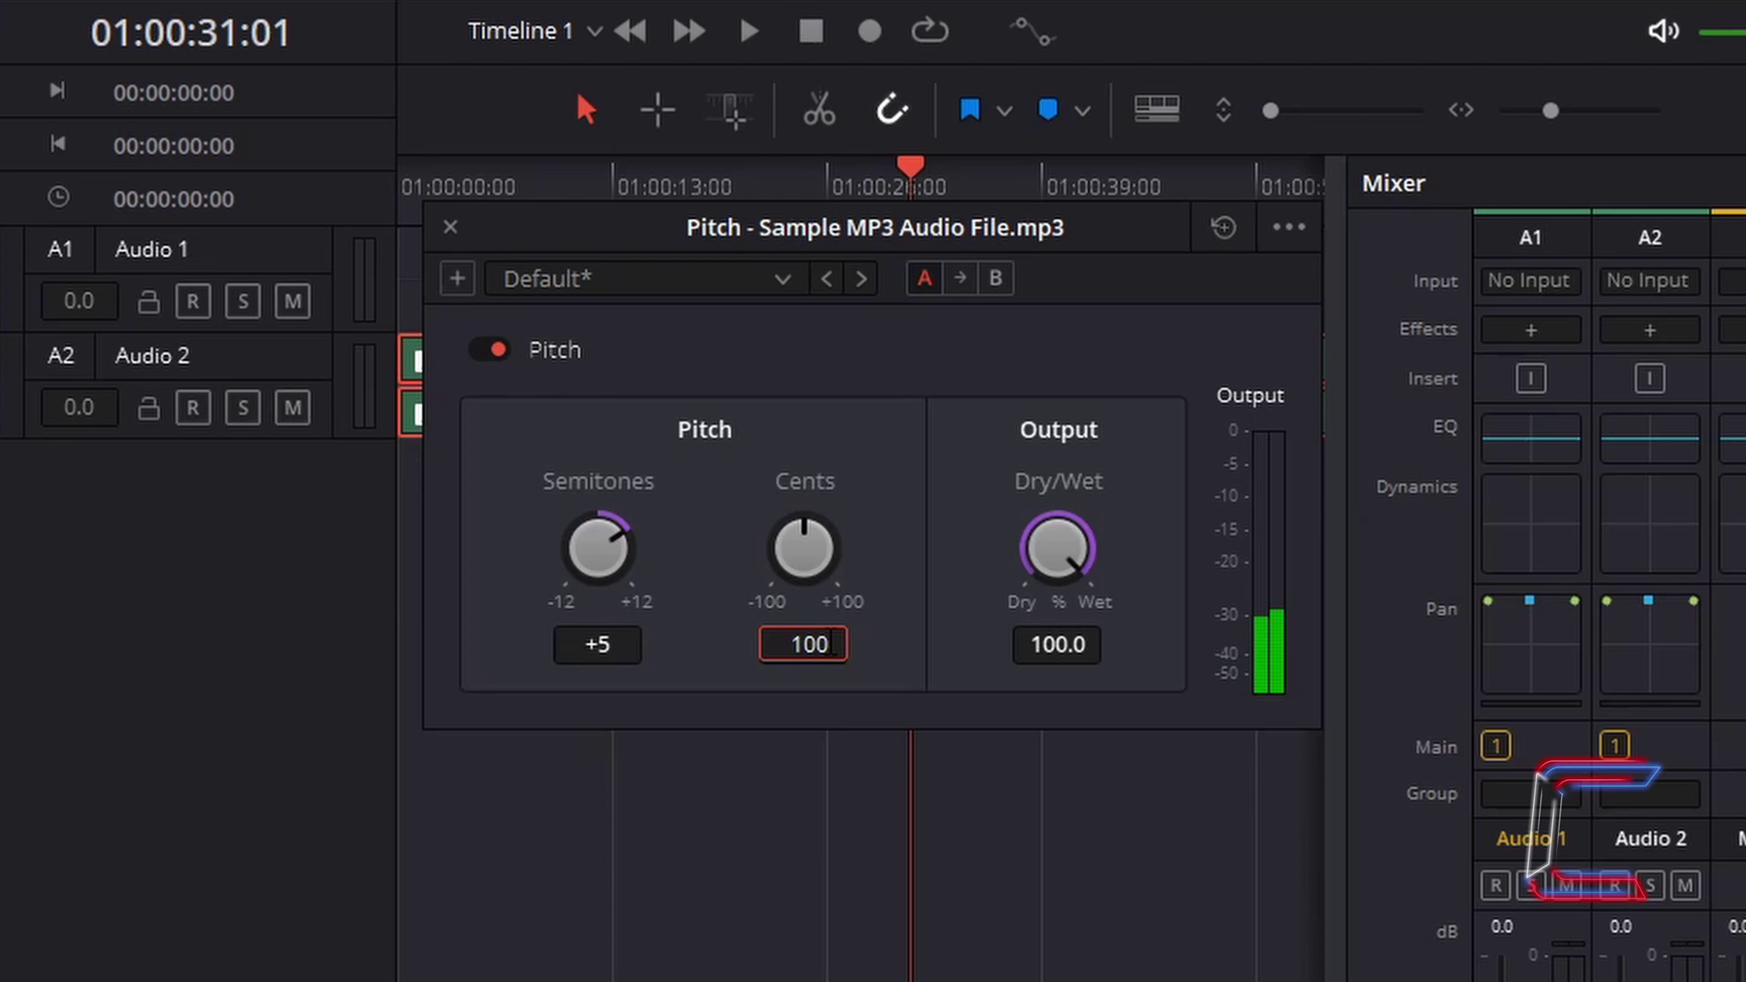
key(Return)
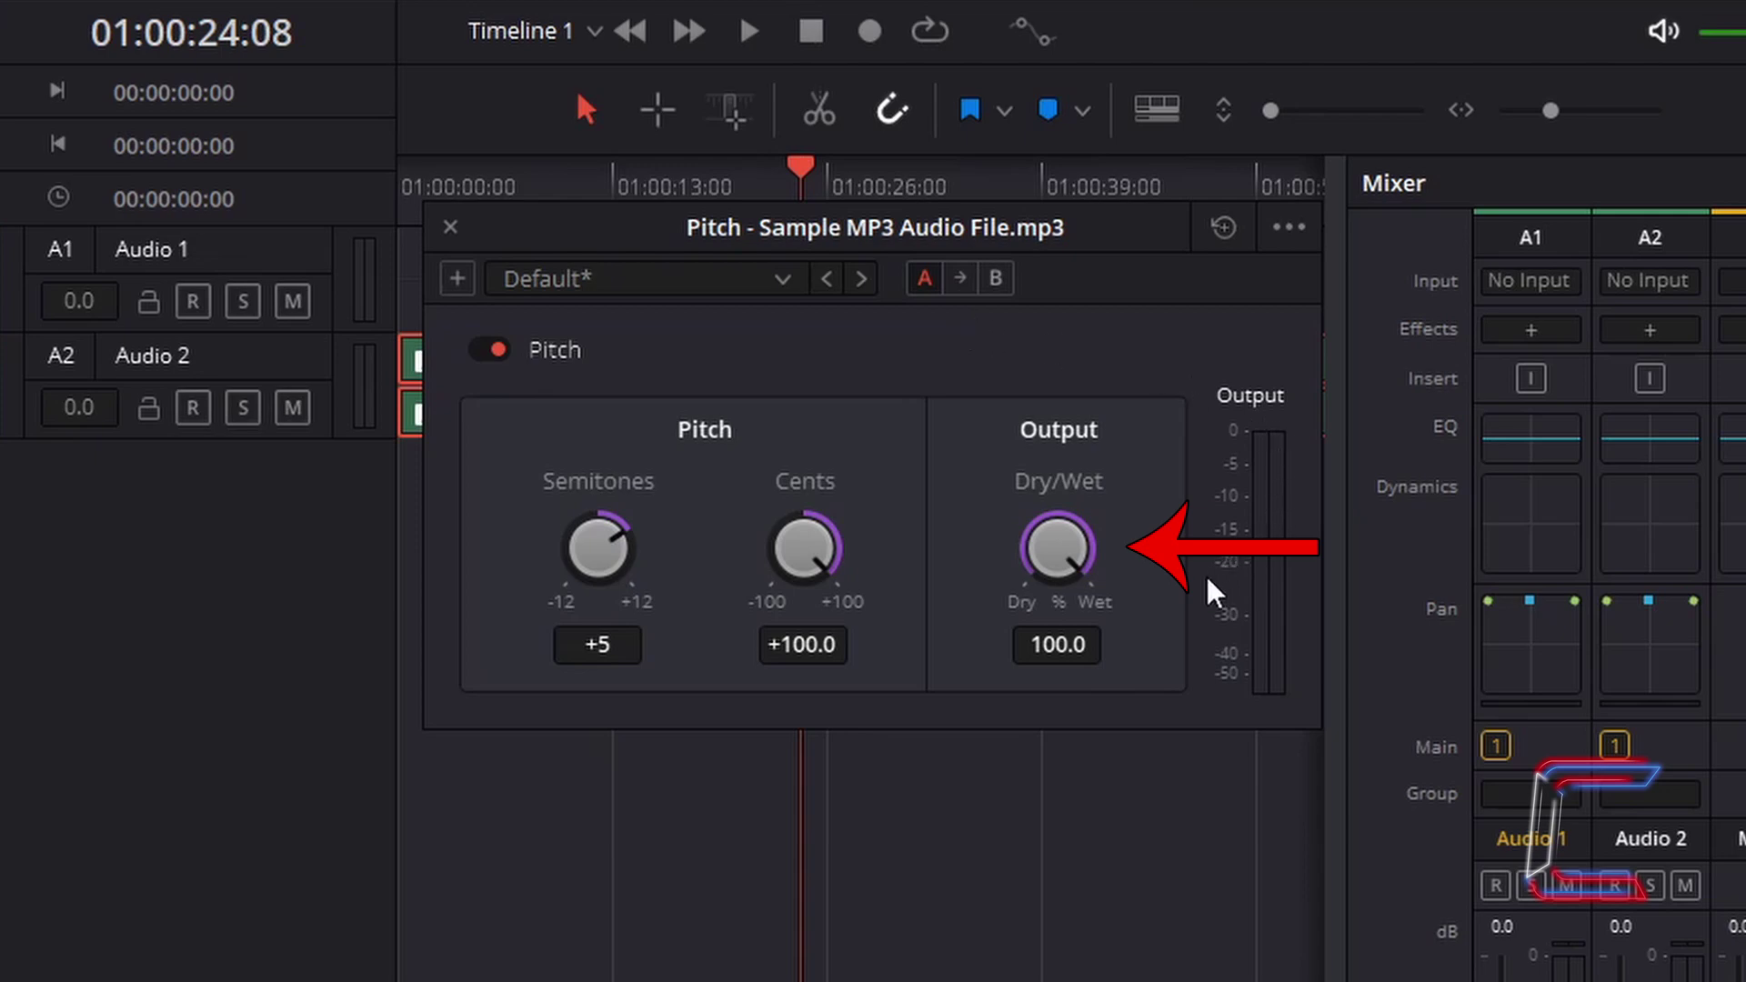
click(1068, 644)
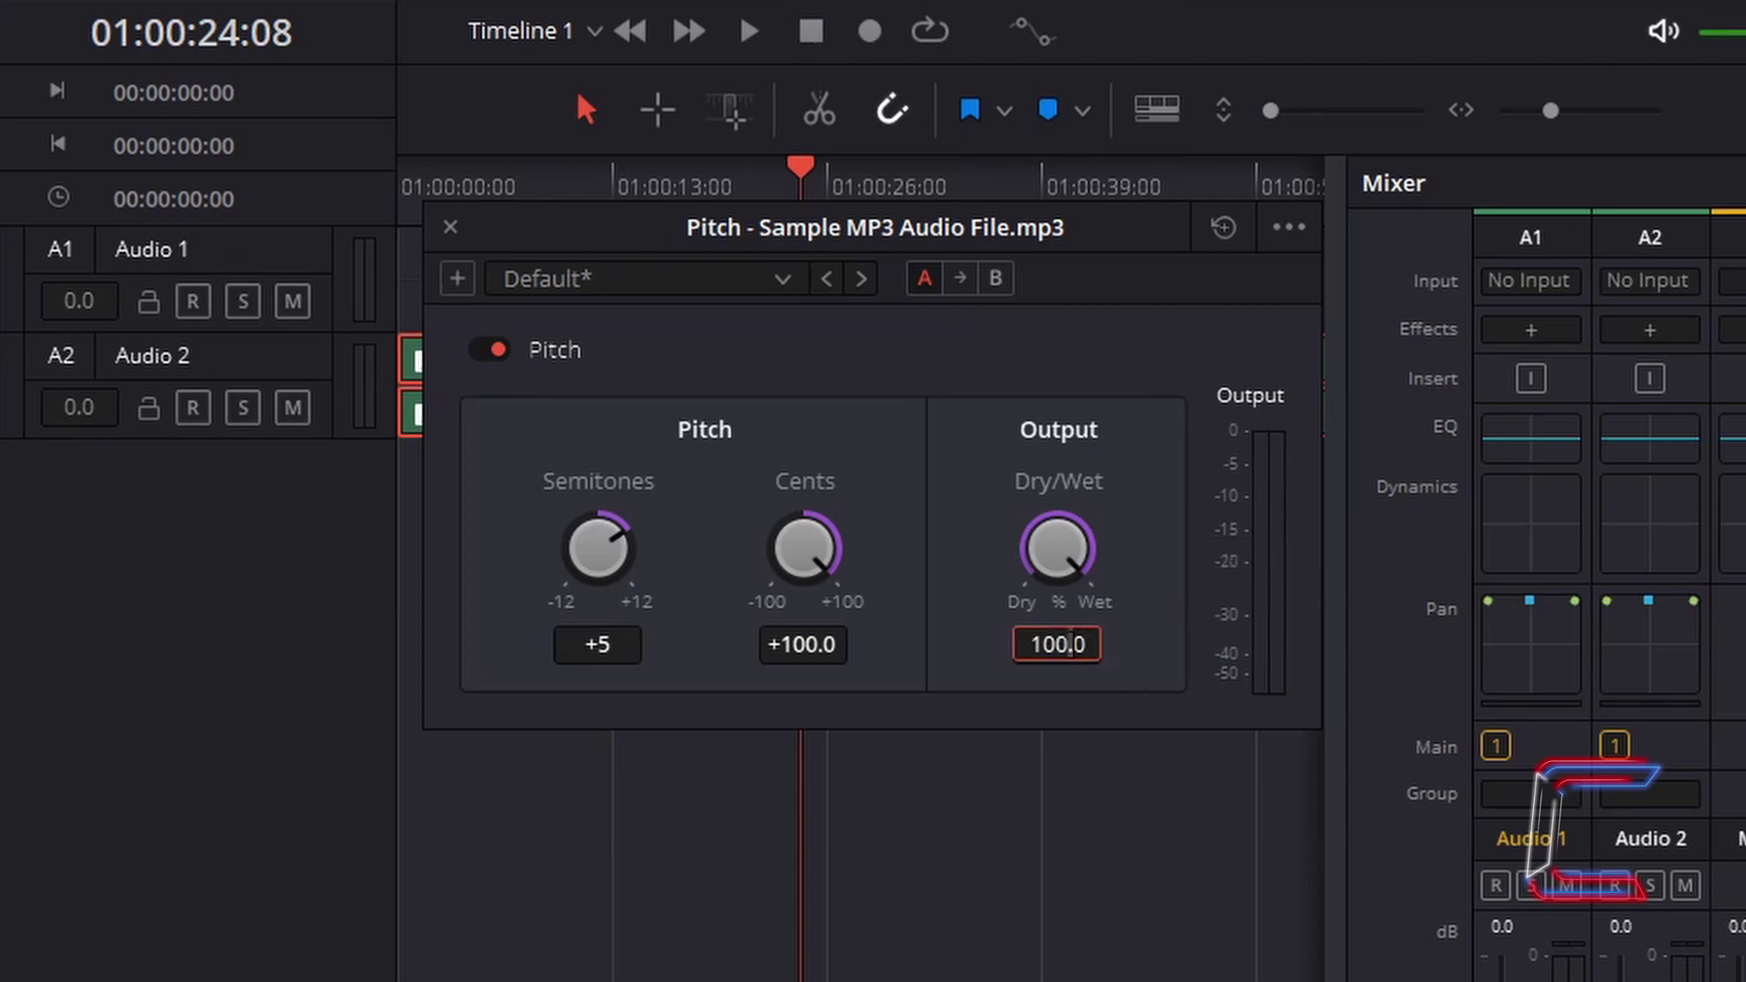
key(BackSpace)
key(BackSpace)
key(BackSpace)
key(BackSpace)
key(BackSpace)
text(44)
key(Return)
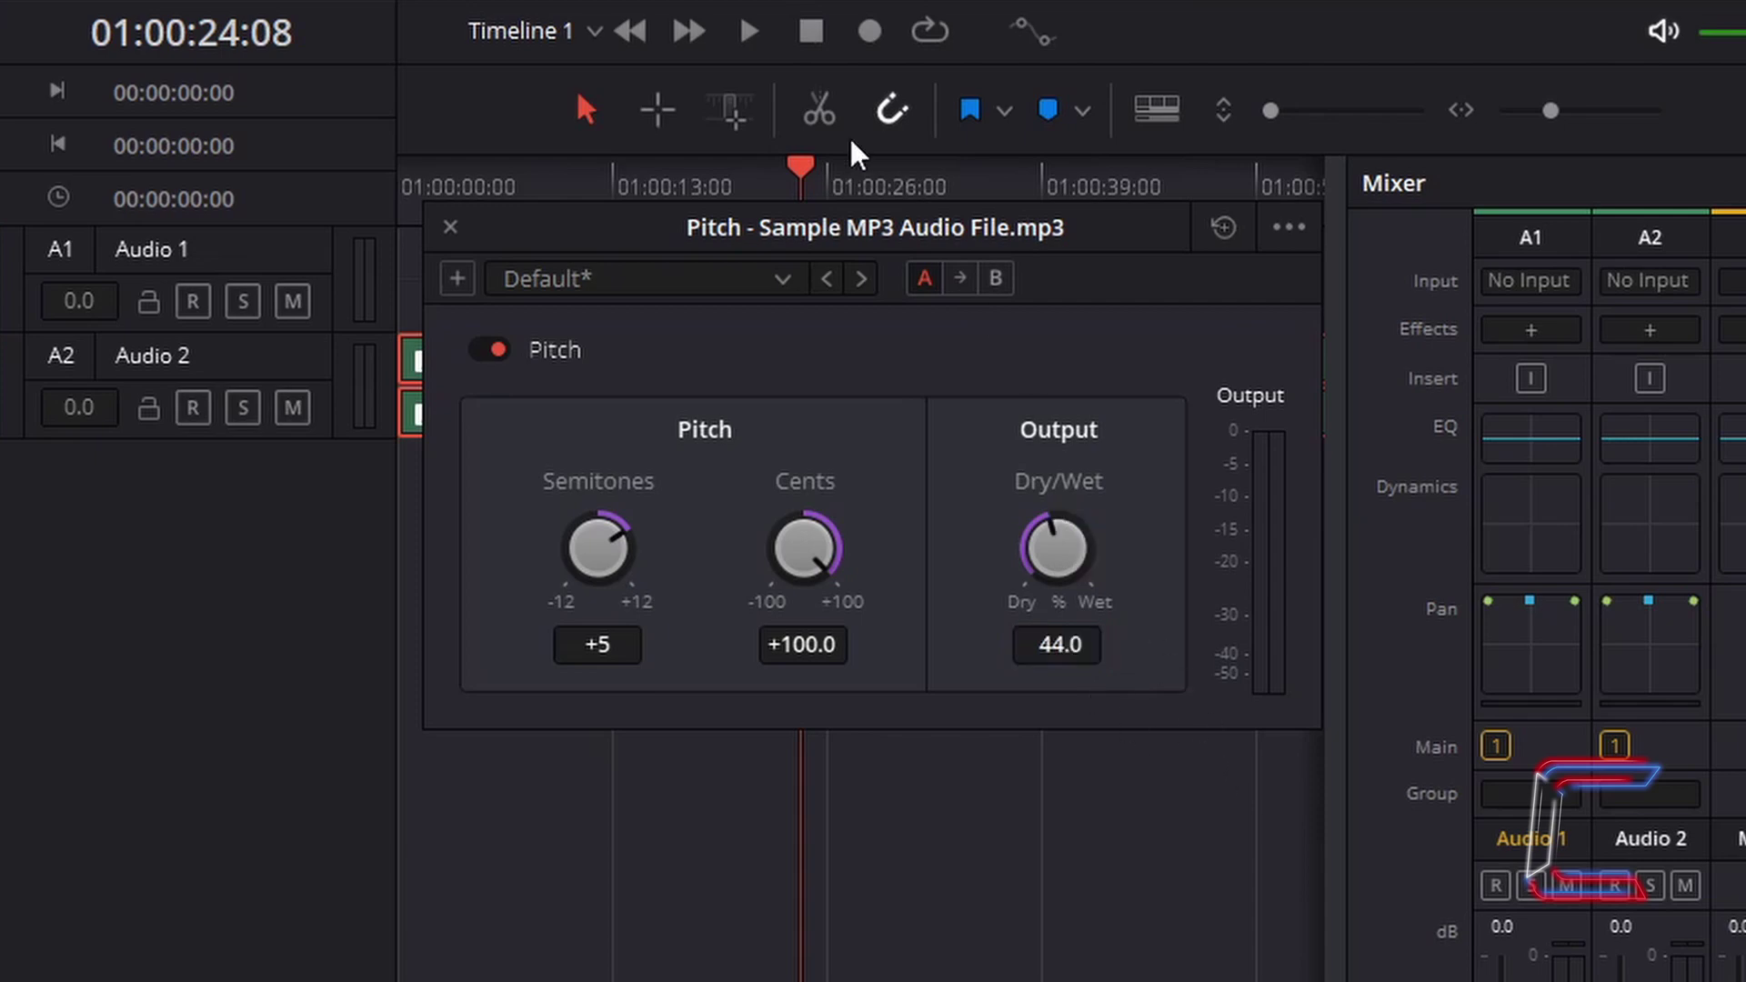
click(889, 177)
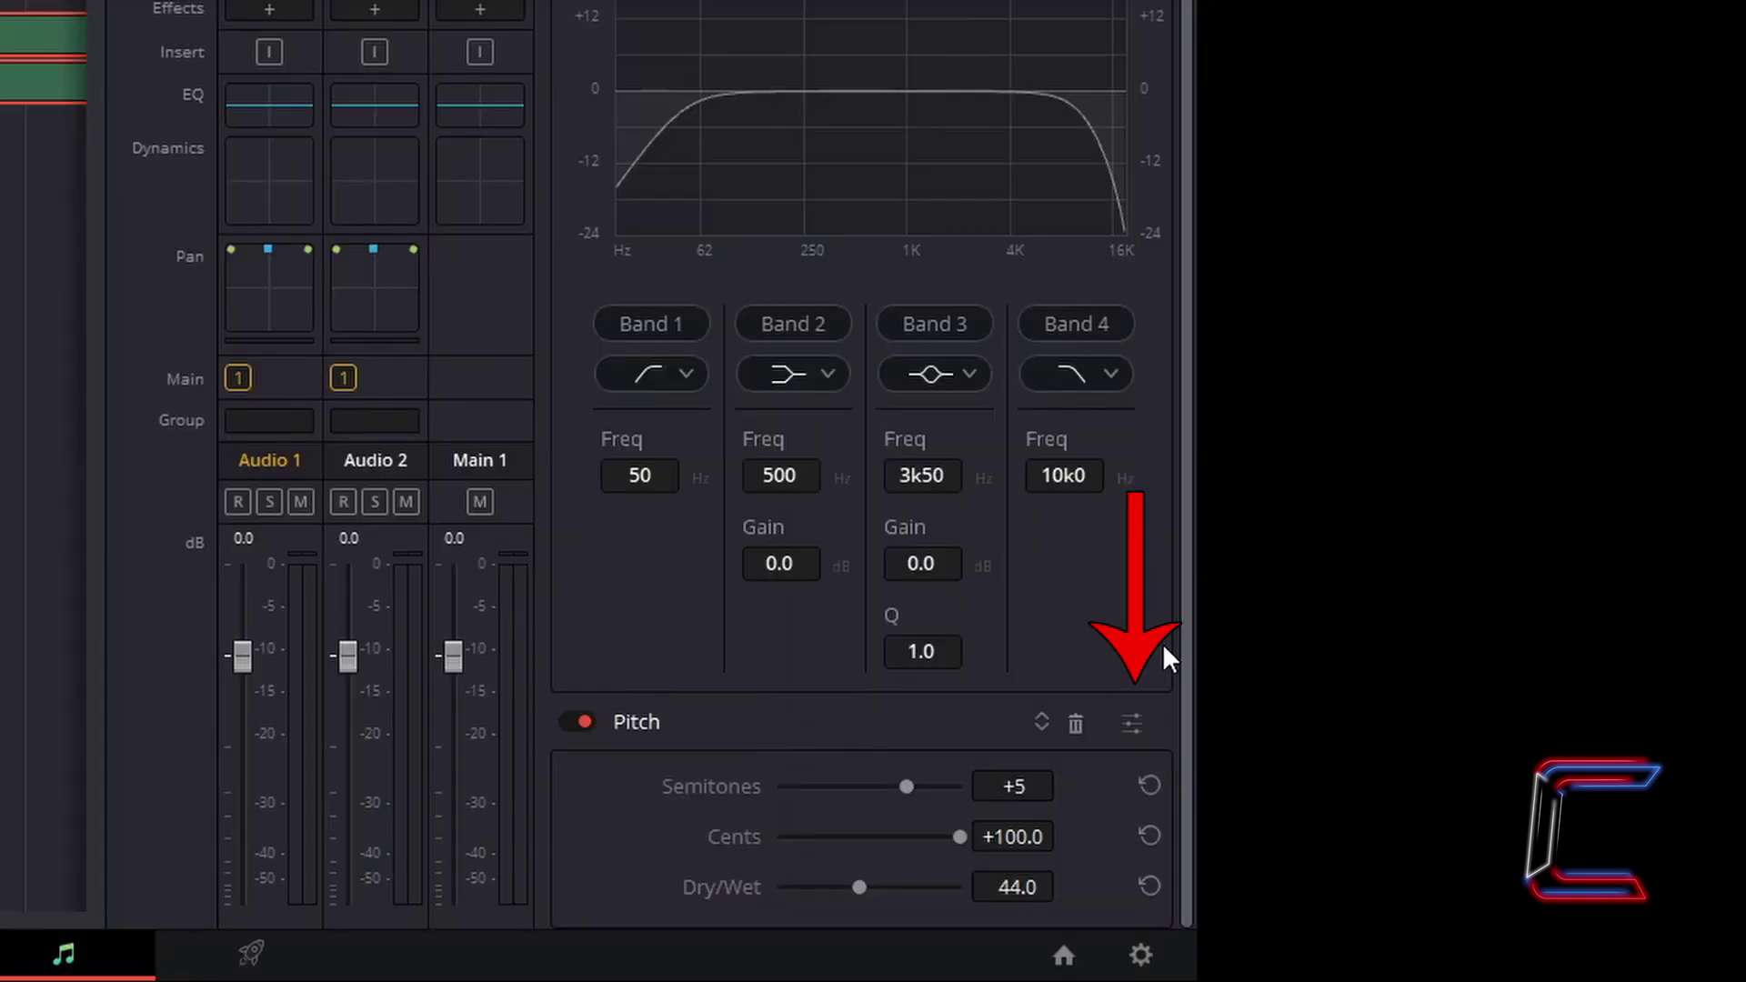
Reopen and close the Pitch effect window, then remove the Pitch effect from the clip.
click(1129, 727)
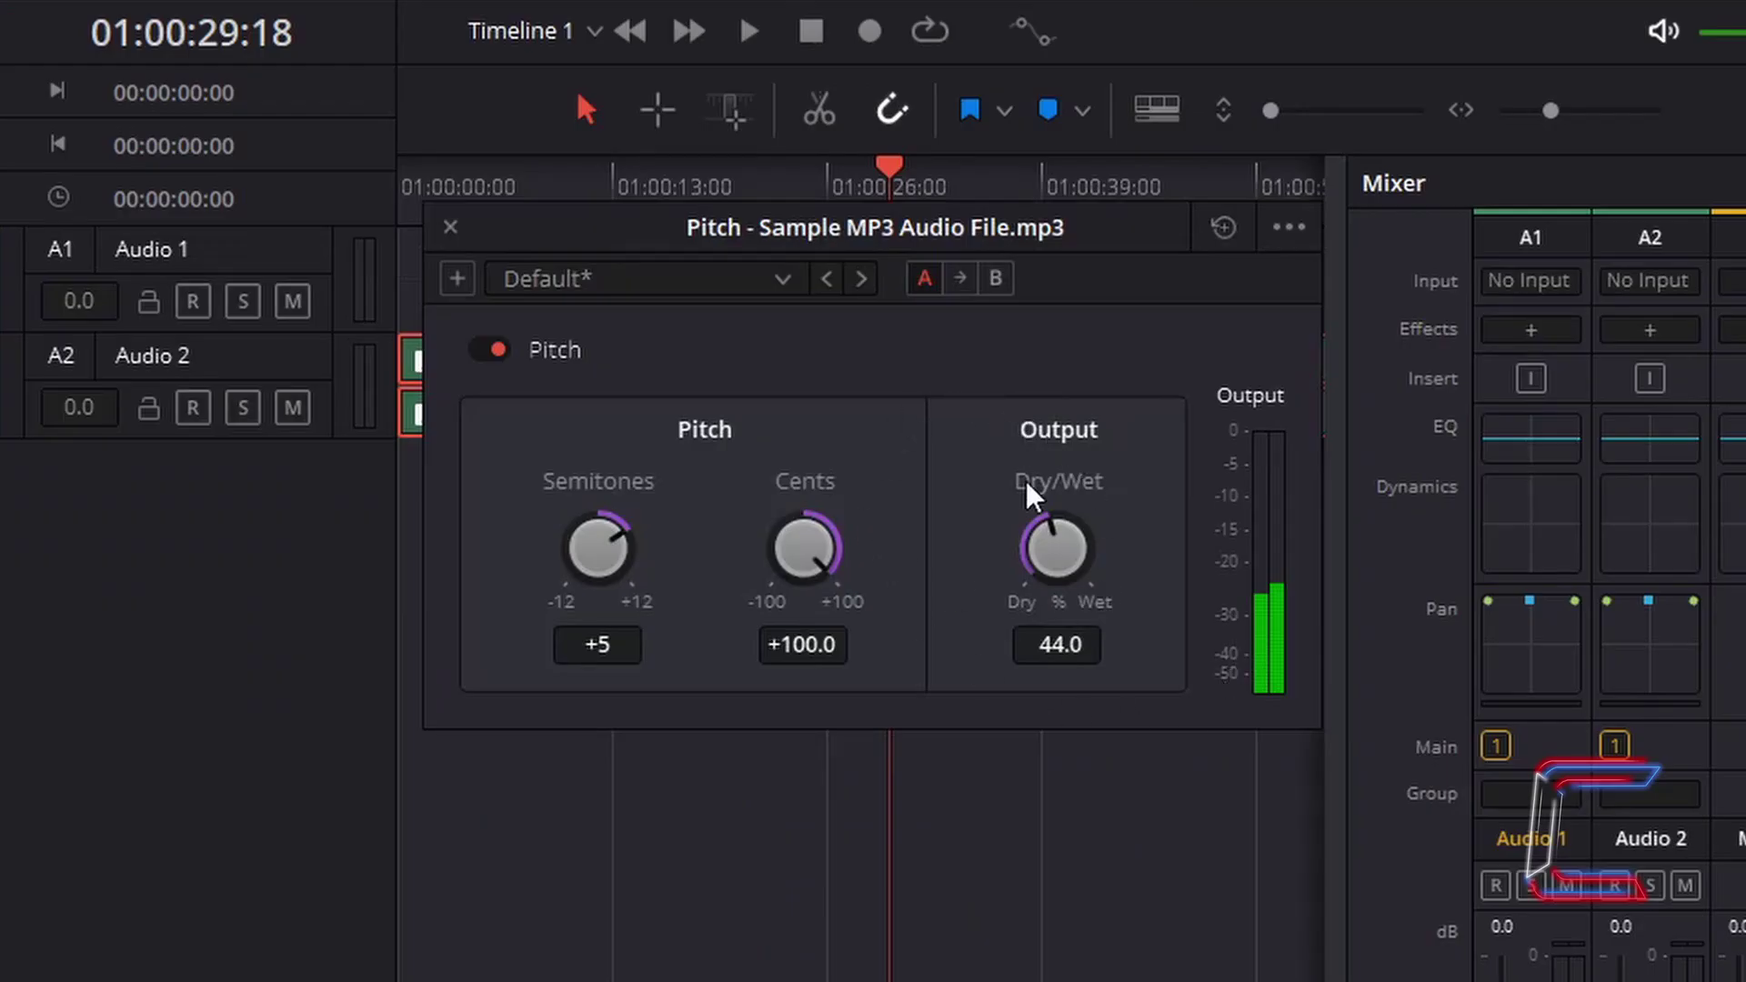
click(451, 227)
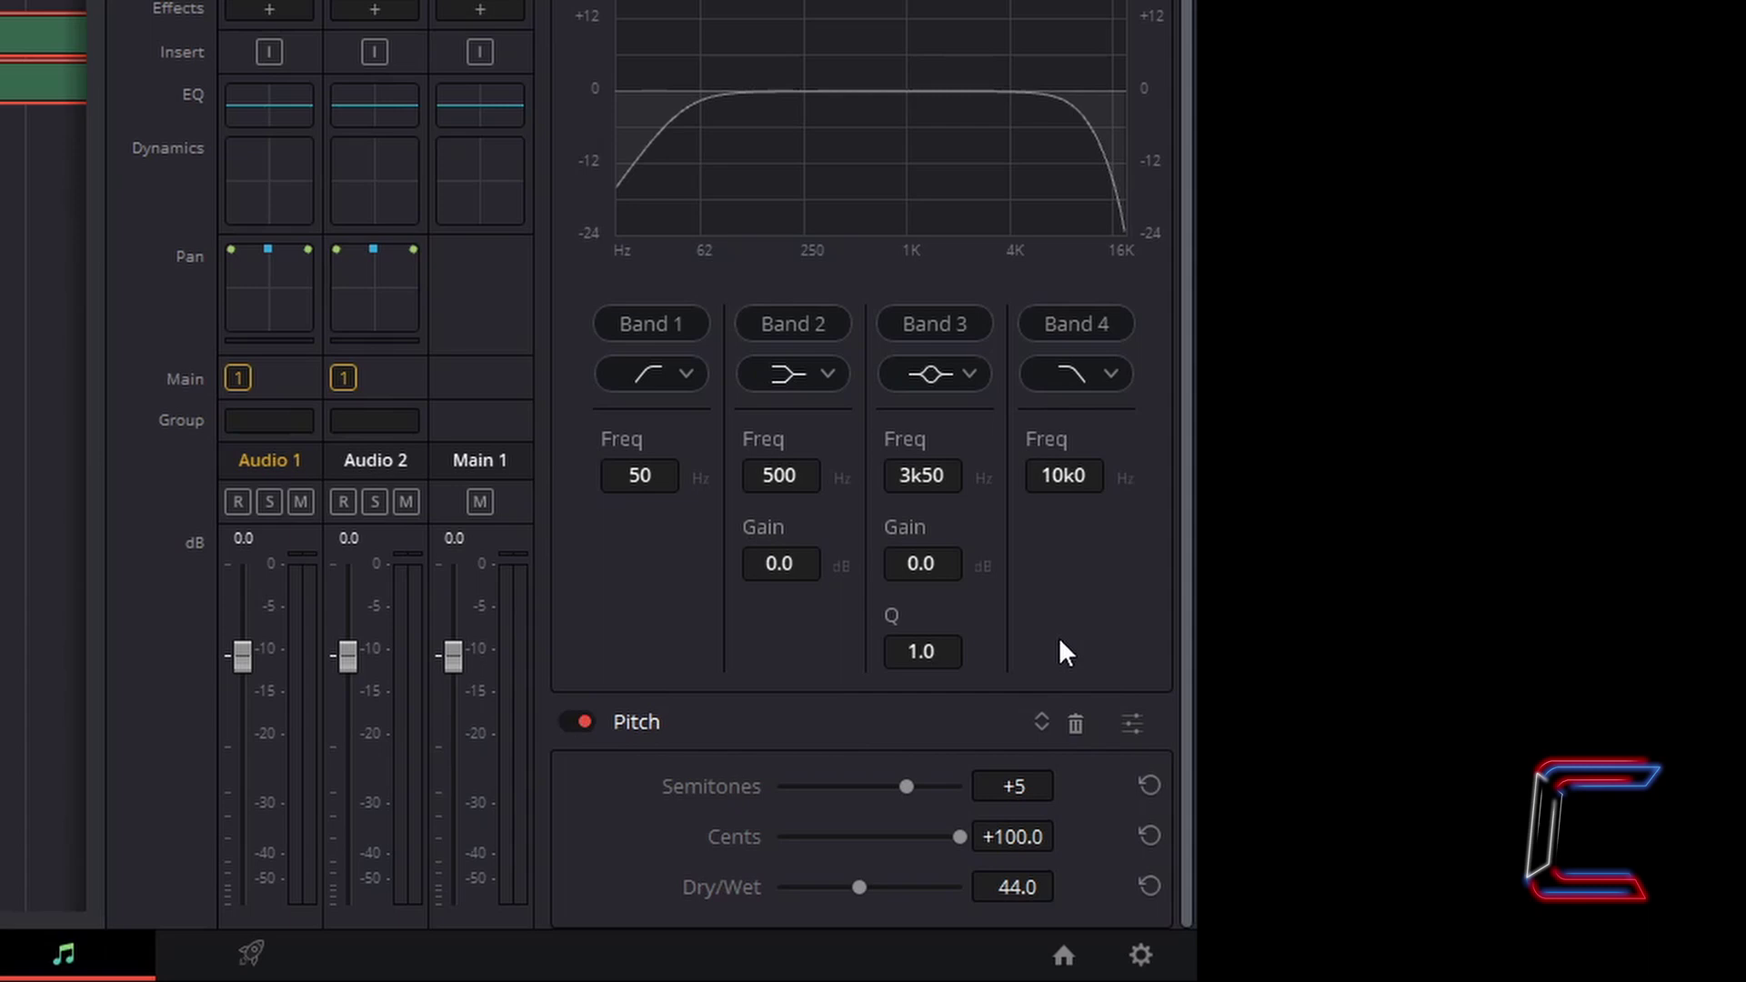
click(1076, 724)
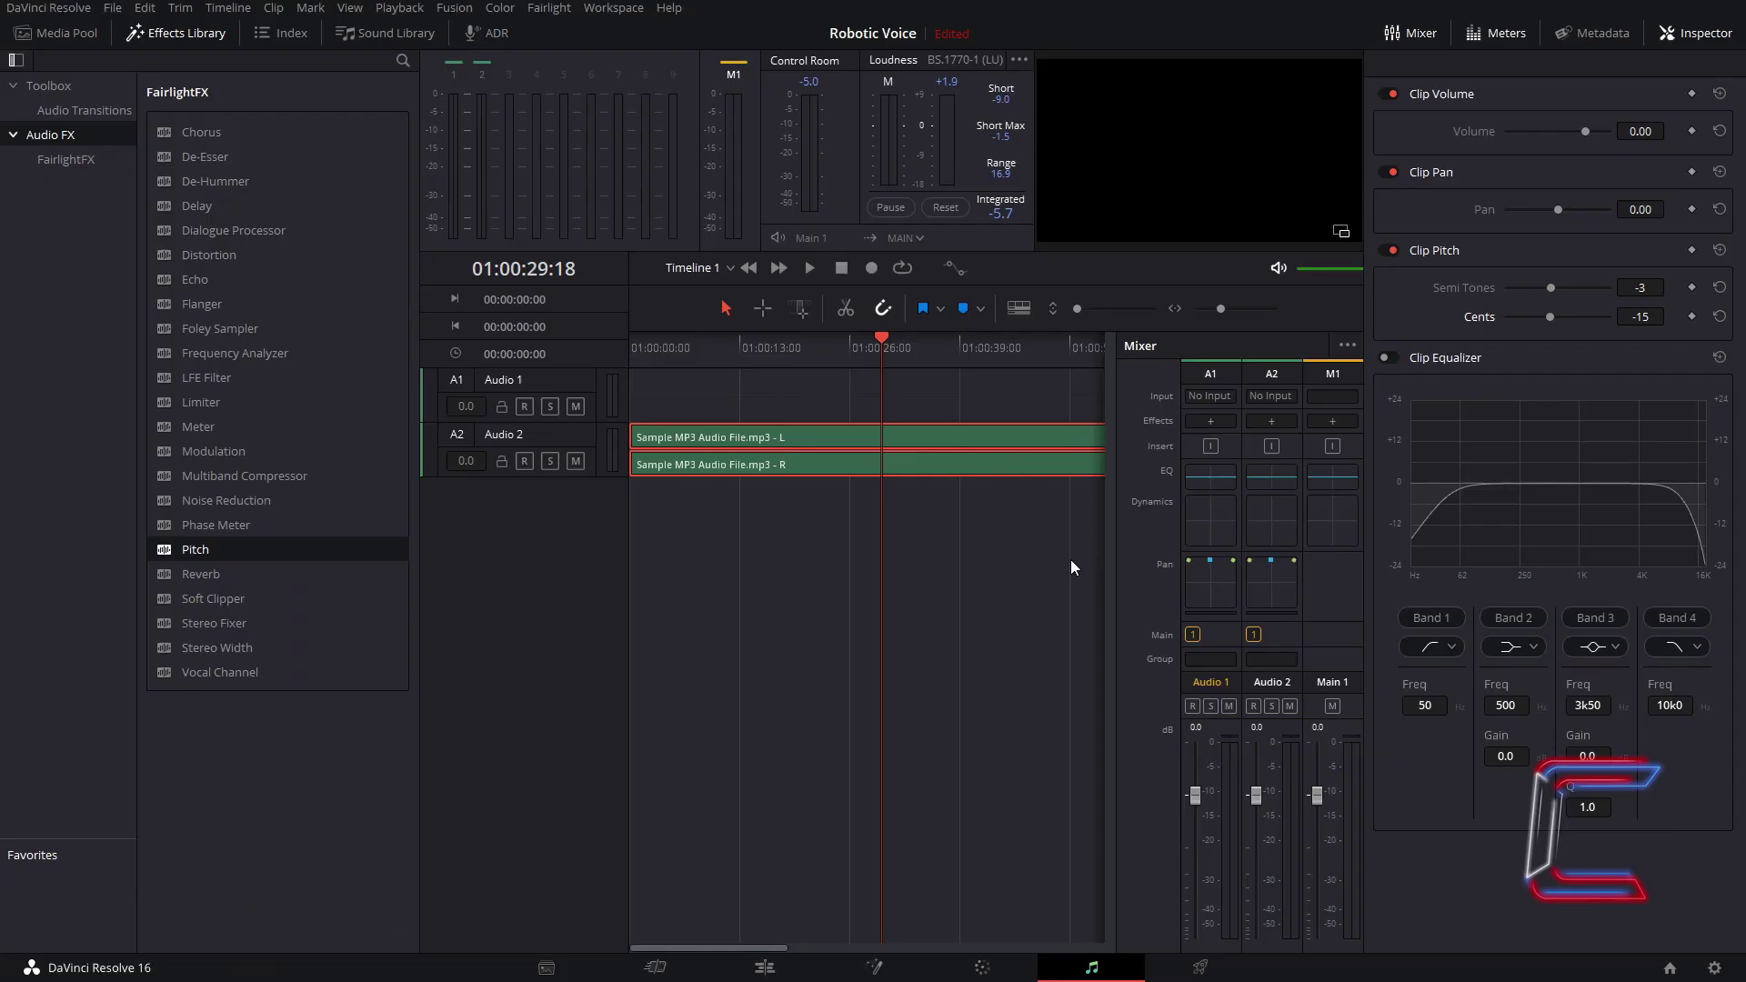